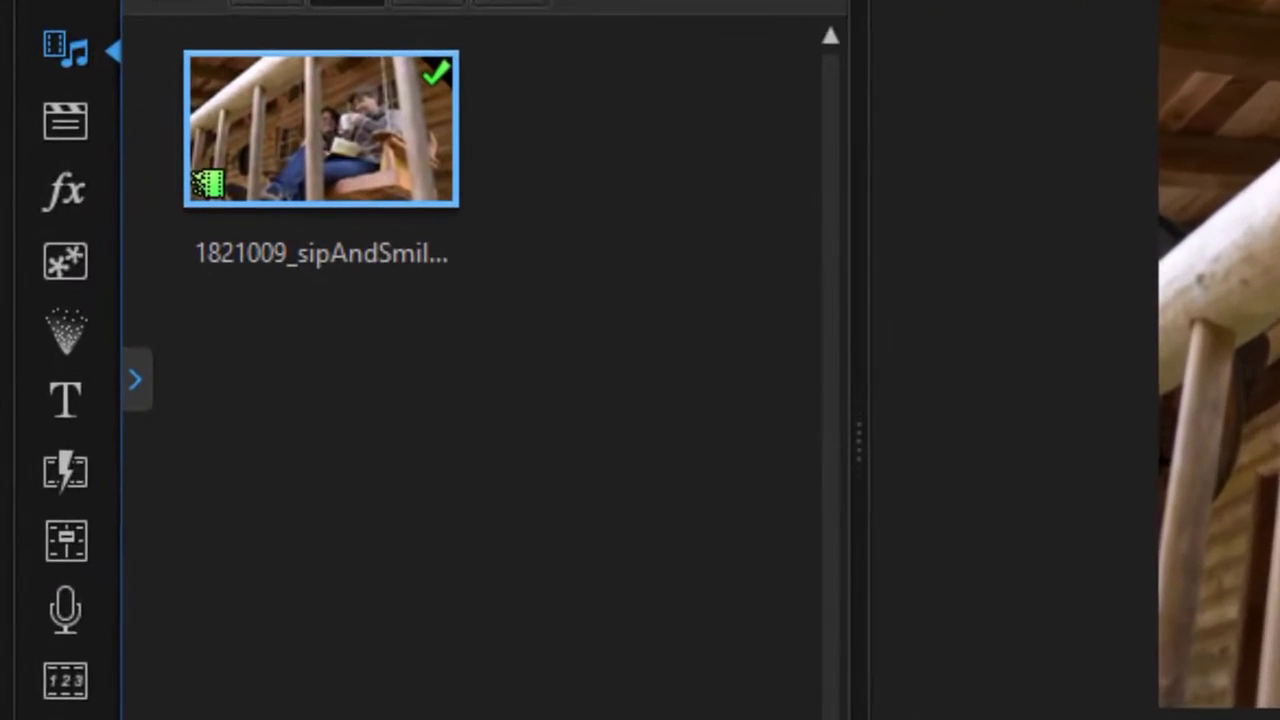
Find the Sepia effect in the effects library and place it at the start of the effect track below the footage.
left_click(83, 210)
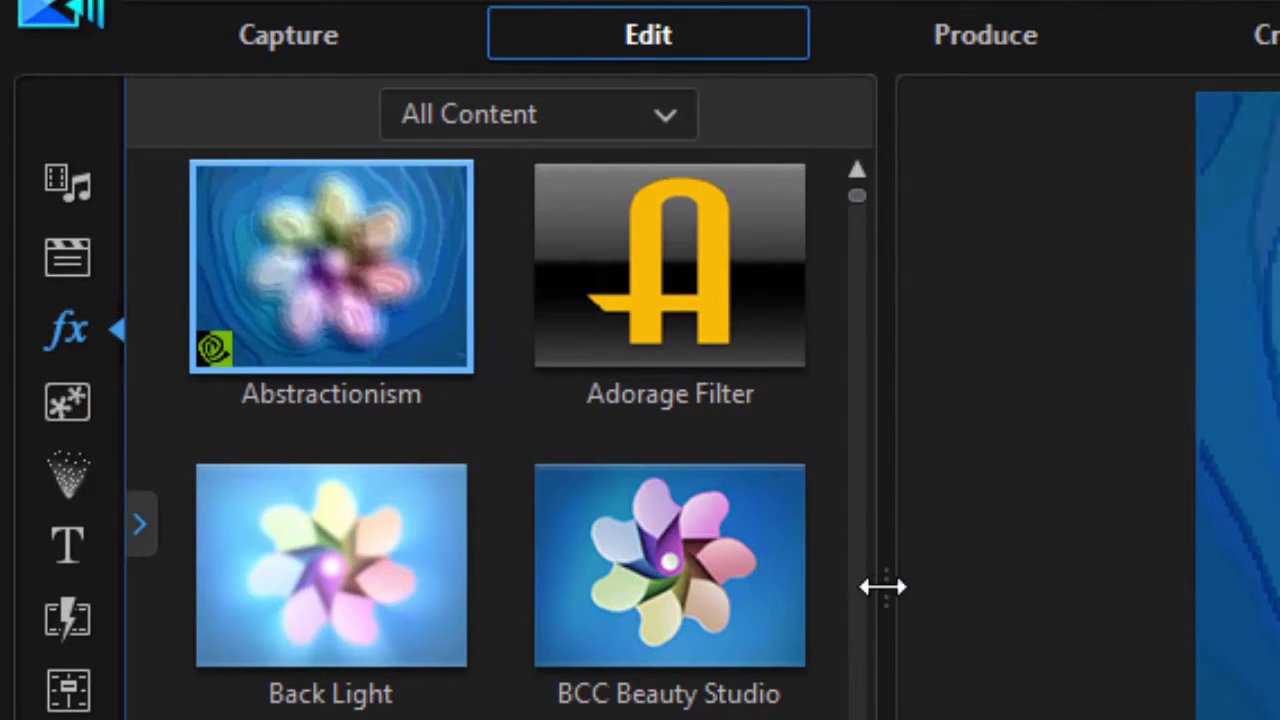
left_click_drag(882, 587, 1279, 600)
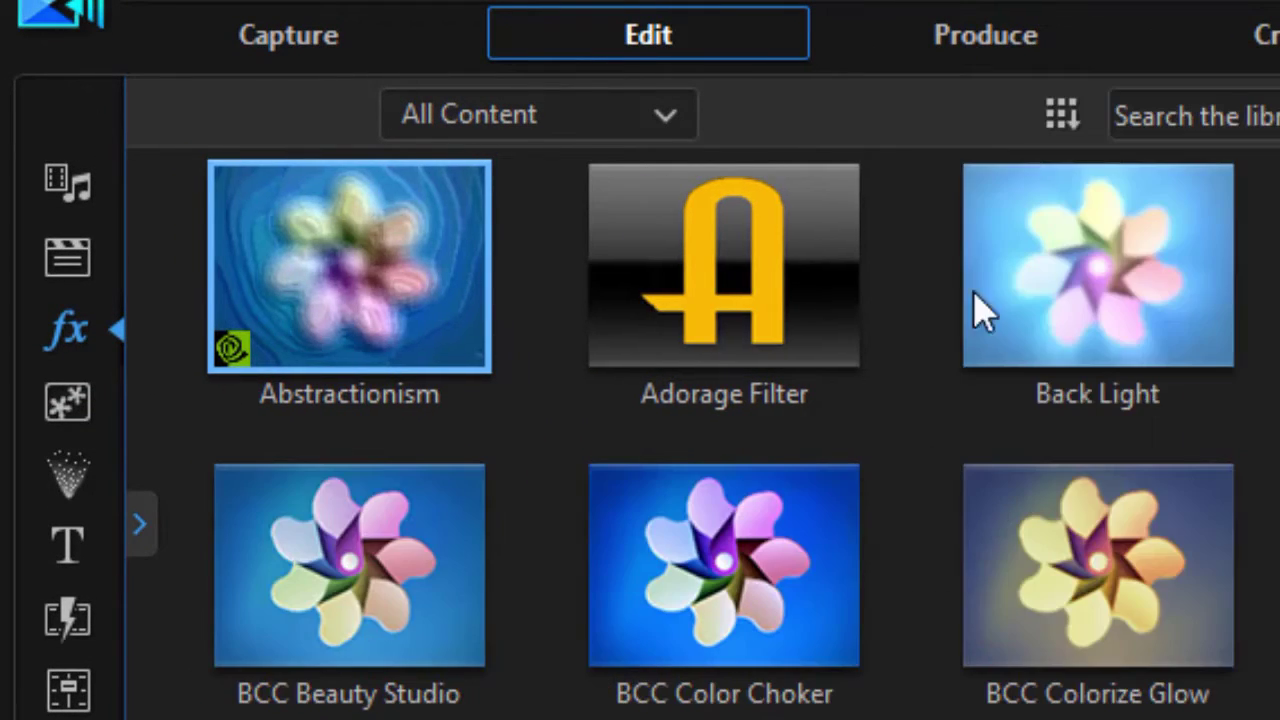
left_click(1200, 114)
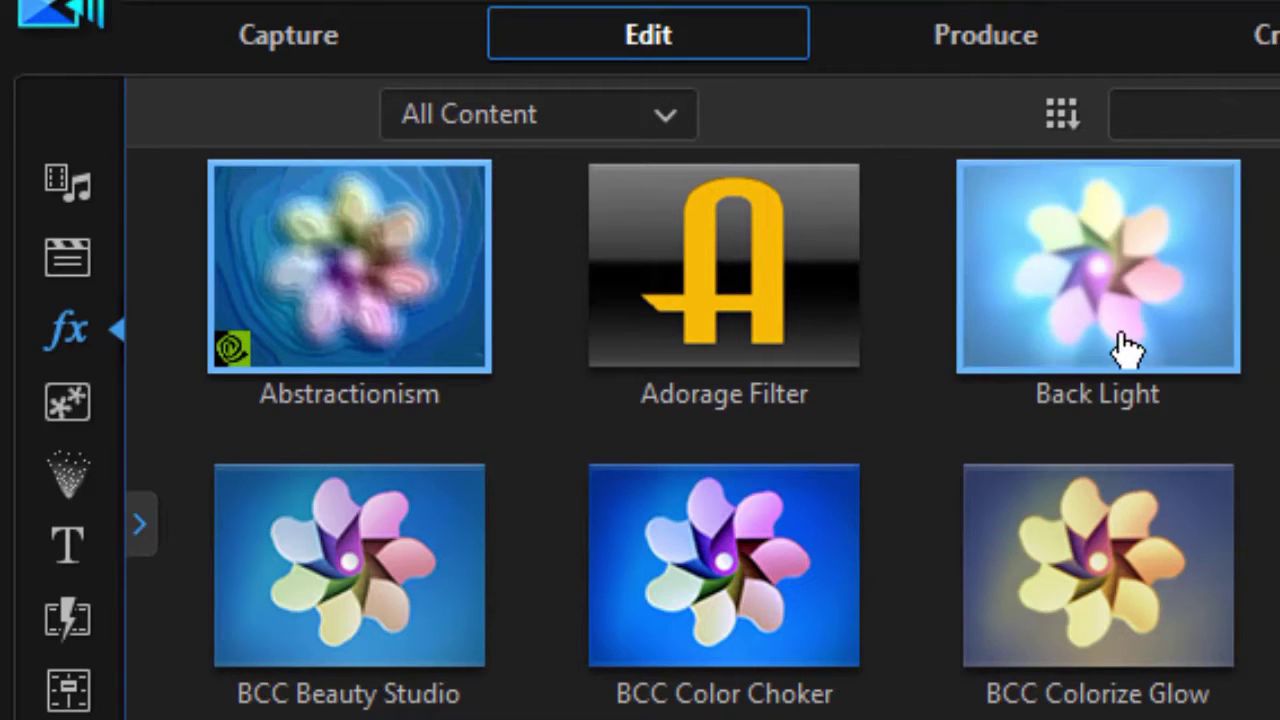
type("sepia")
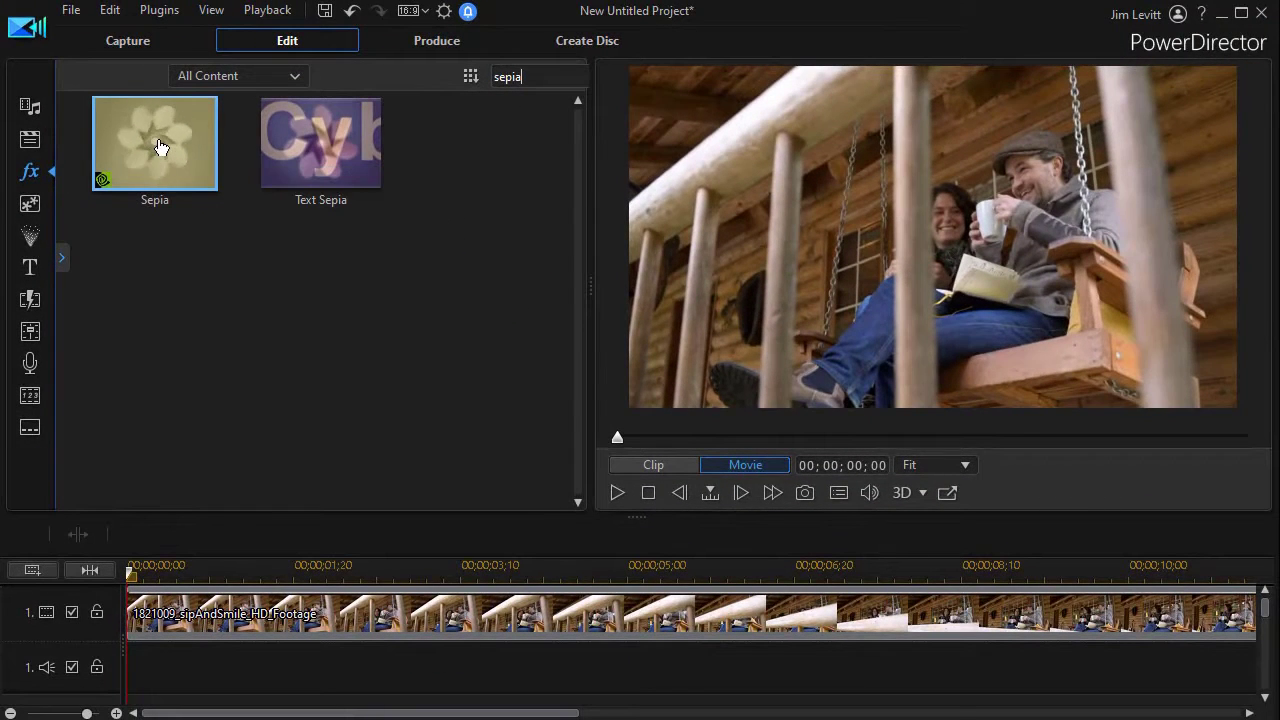
left_click_drag(168, 155, 117, 669)
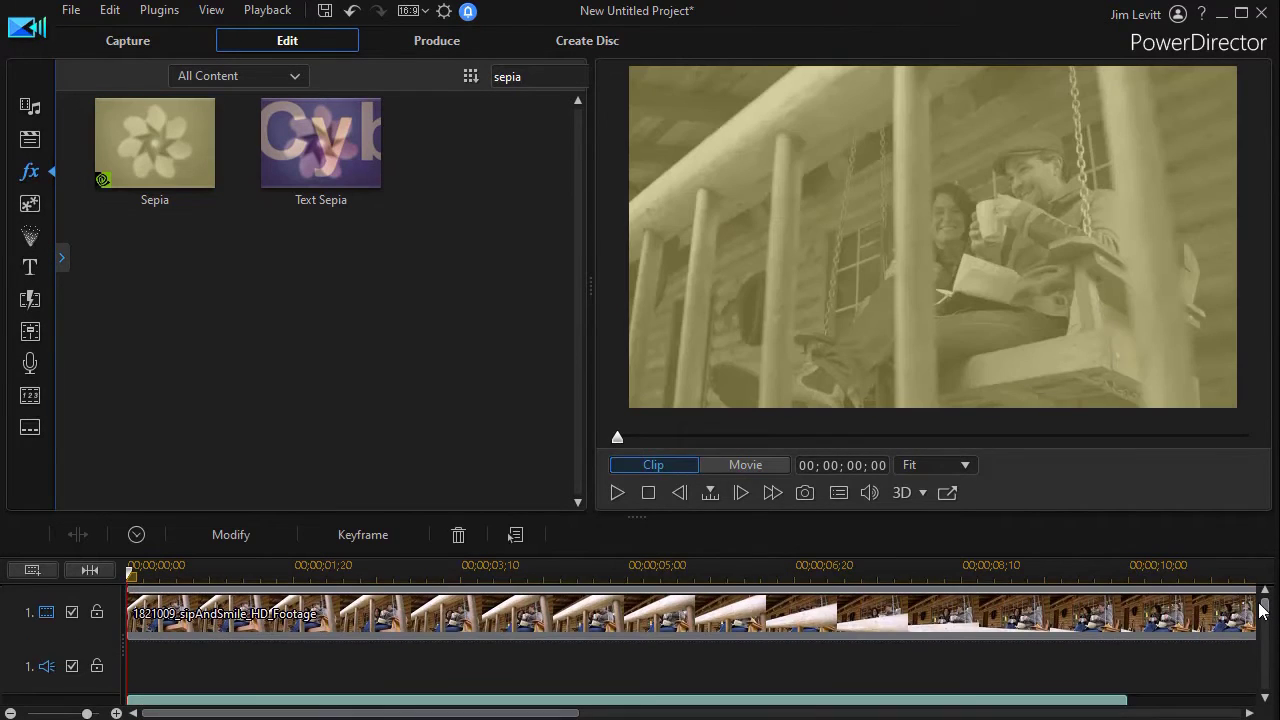
left_click_drag(1260, 610, 1260, 630)
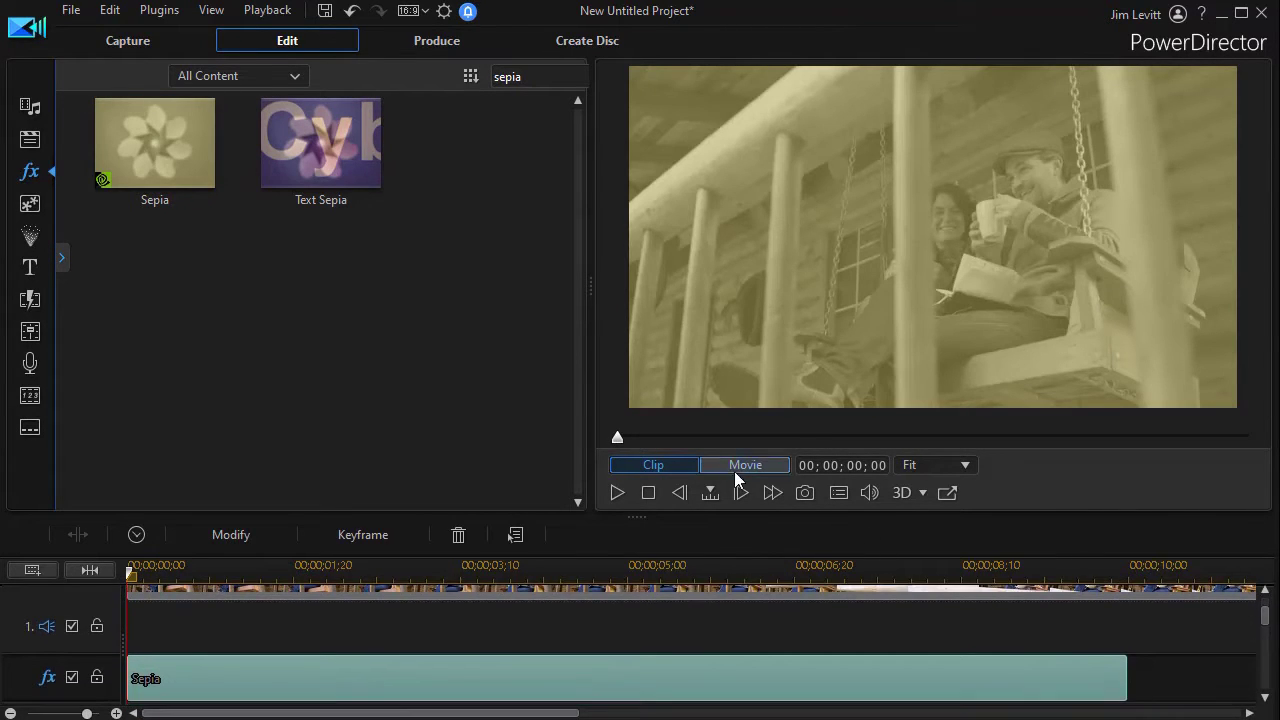
Modify the Sepia effect to use a front color of red 107, green 102, blue 41 and a degree of 241.
double_click(314, 678)
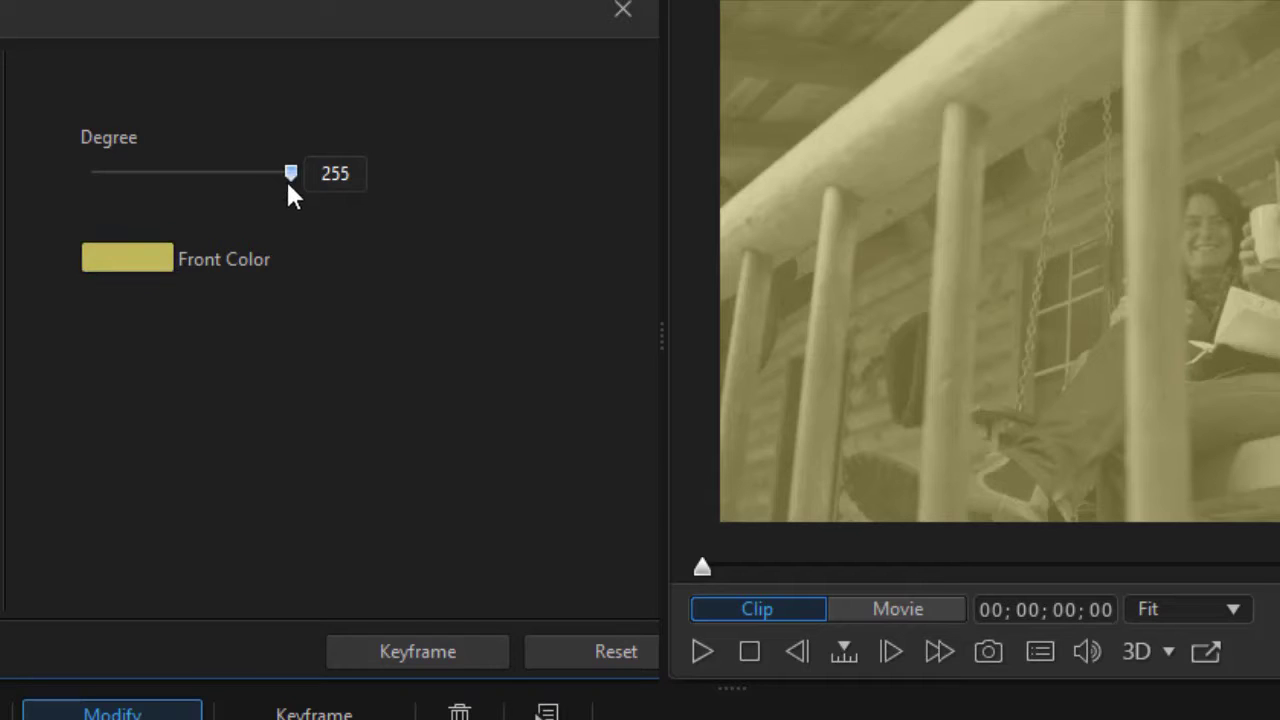
left_click_drag(290, 179, 237, 190)
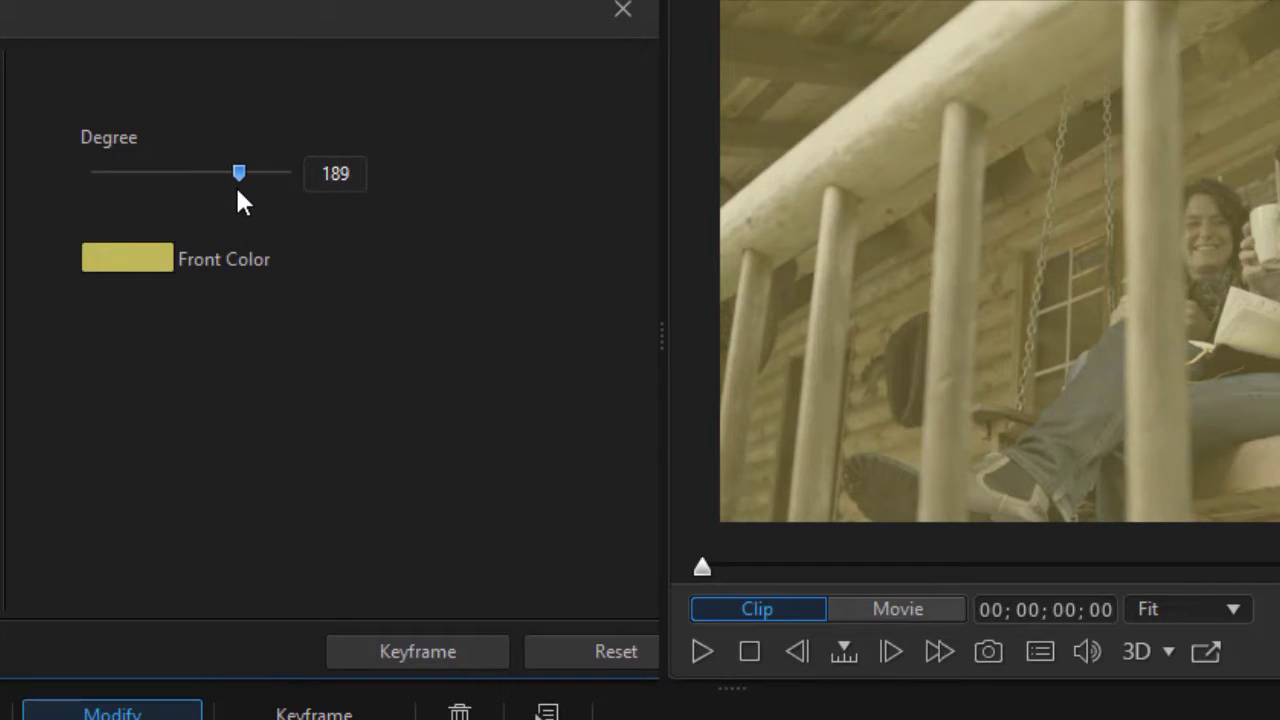
left_click(155, 268)
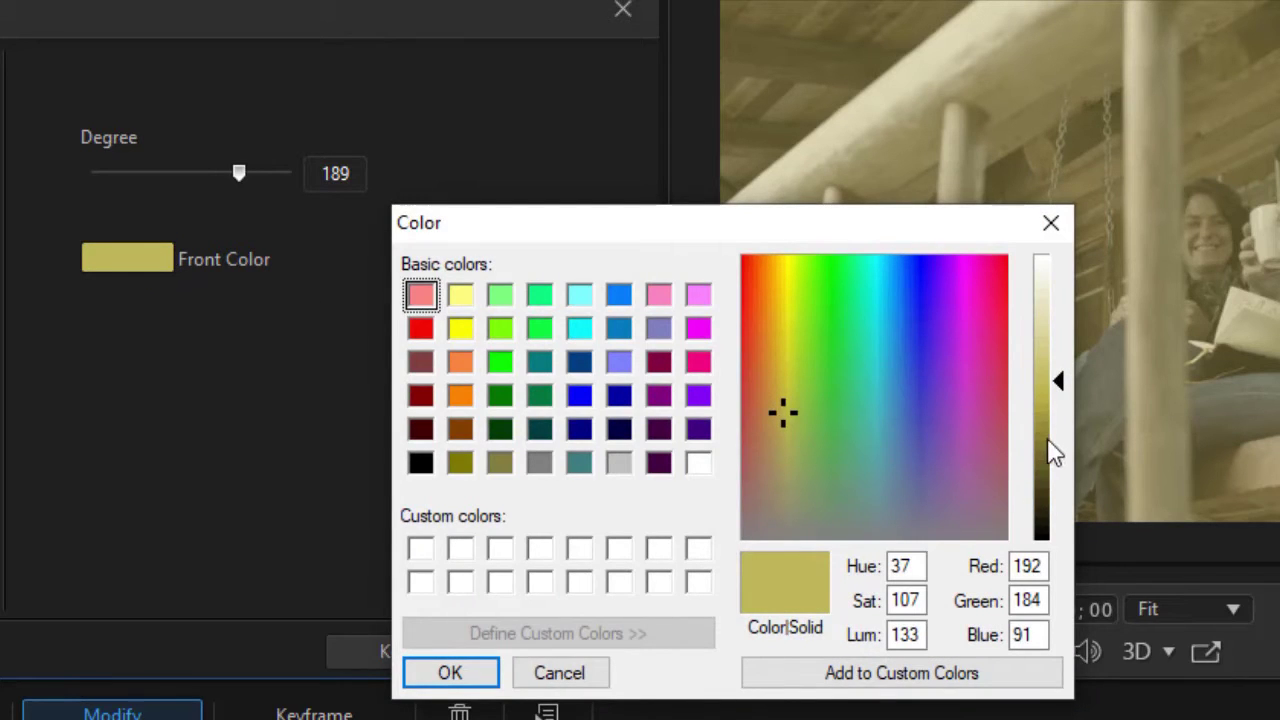
left_click(1046, 446)
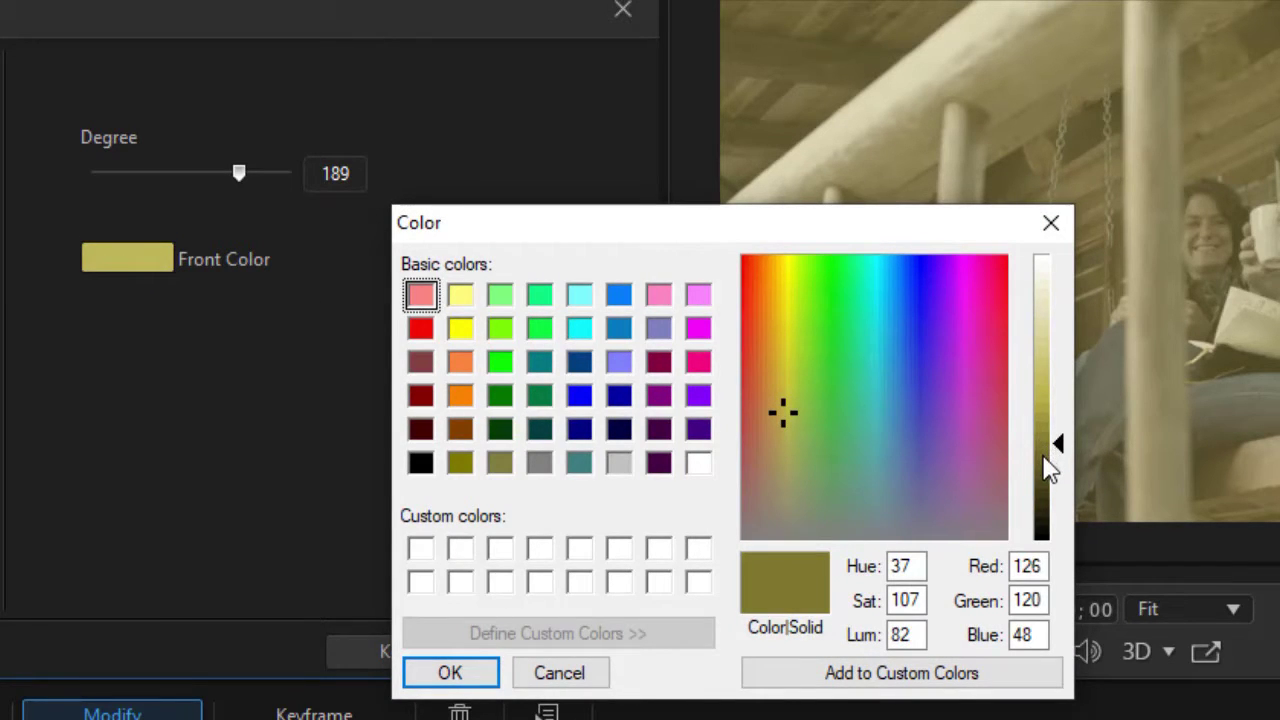
left_click(1047, 458)
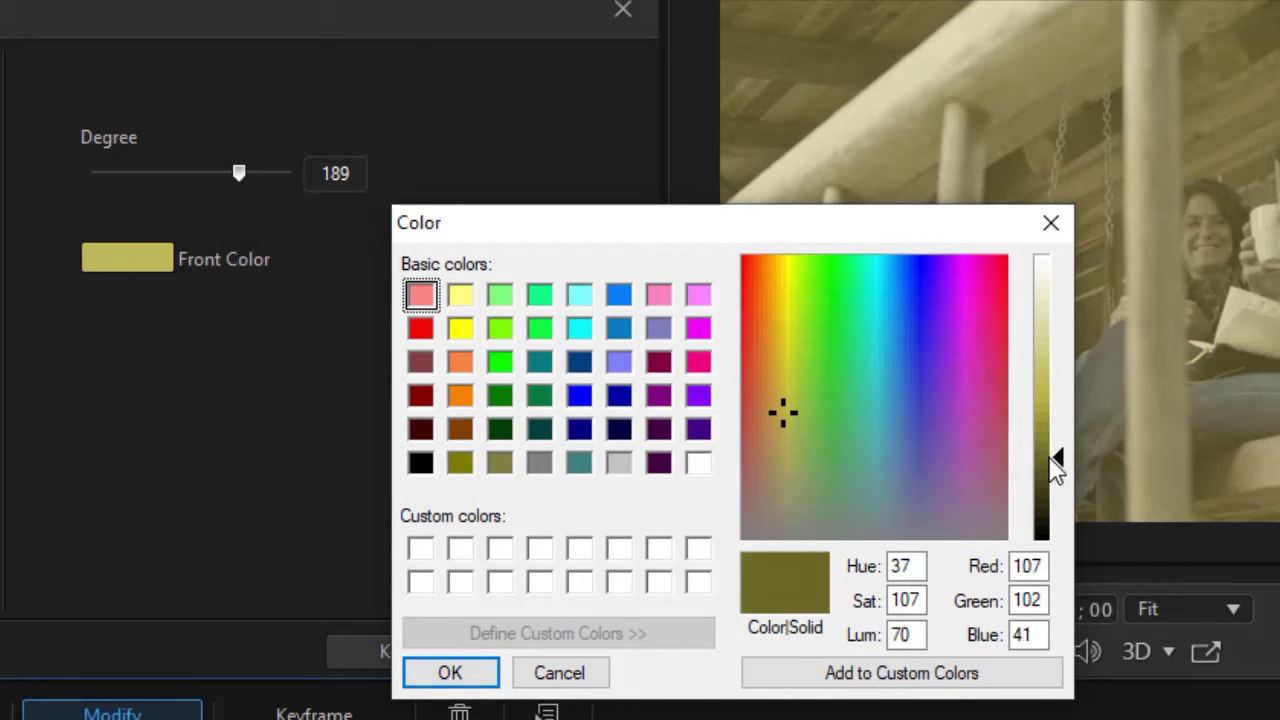
left_click(480, 677)
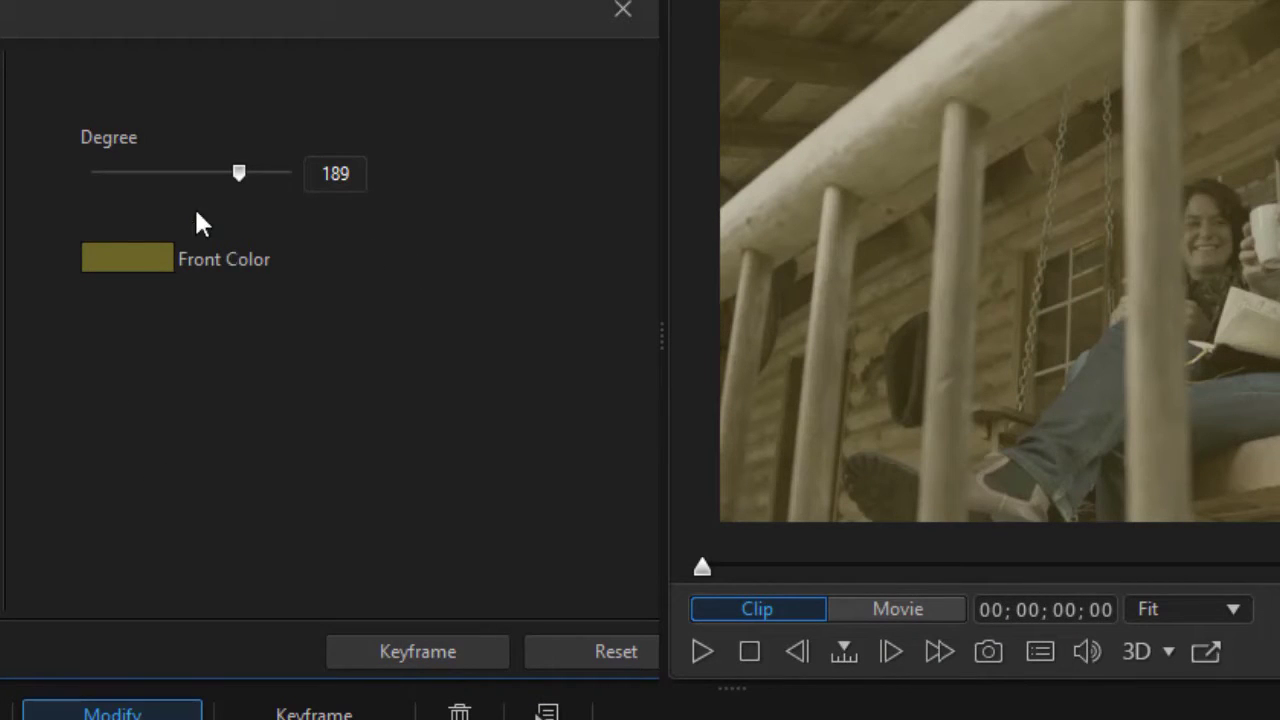
left_click_drag(238, 172, 280, 173)
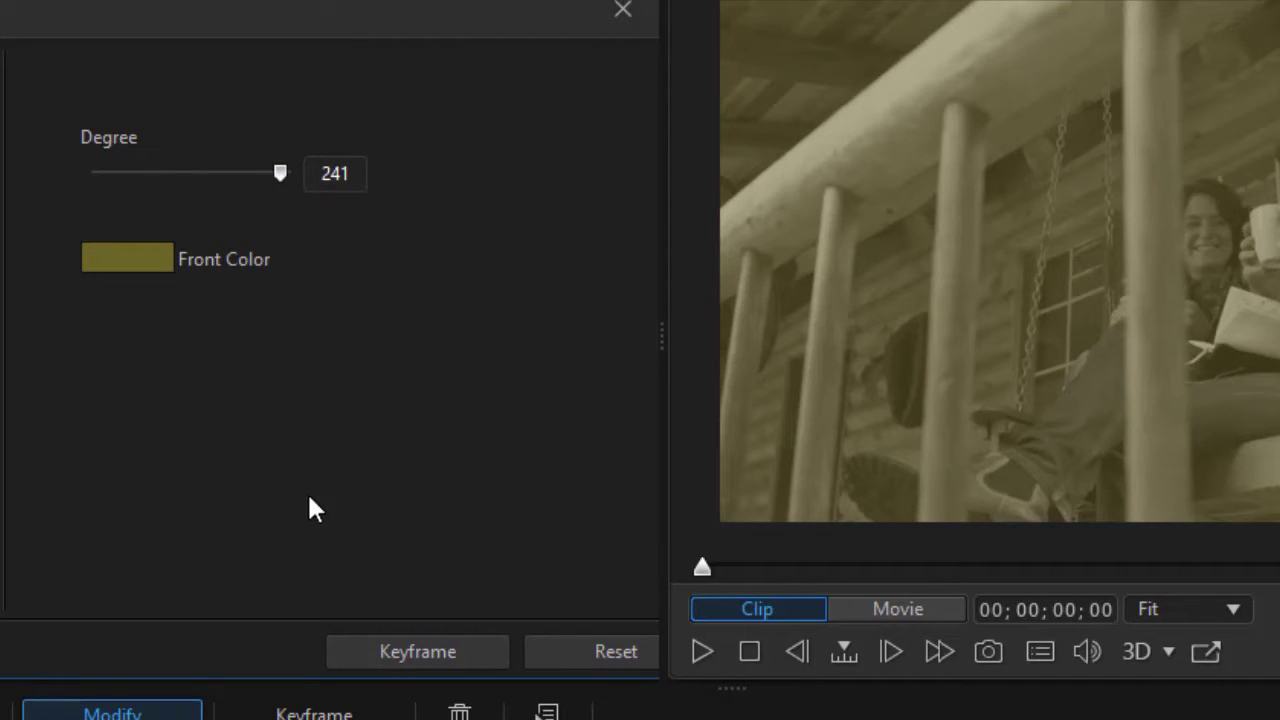
Add a Degree keyframe to the Sepia effect at 00;00;06;28.
left_click(470, 652)
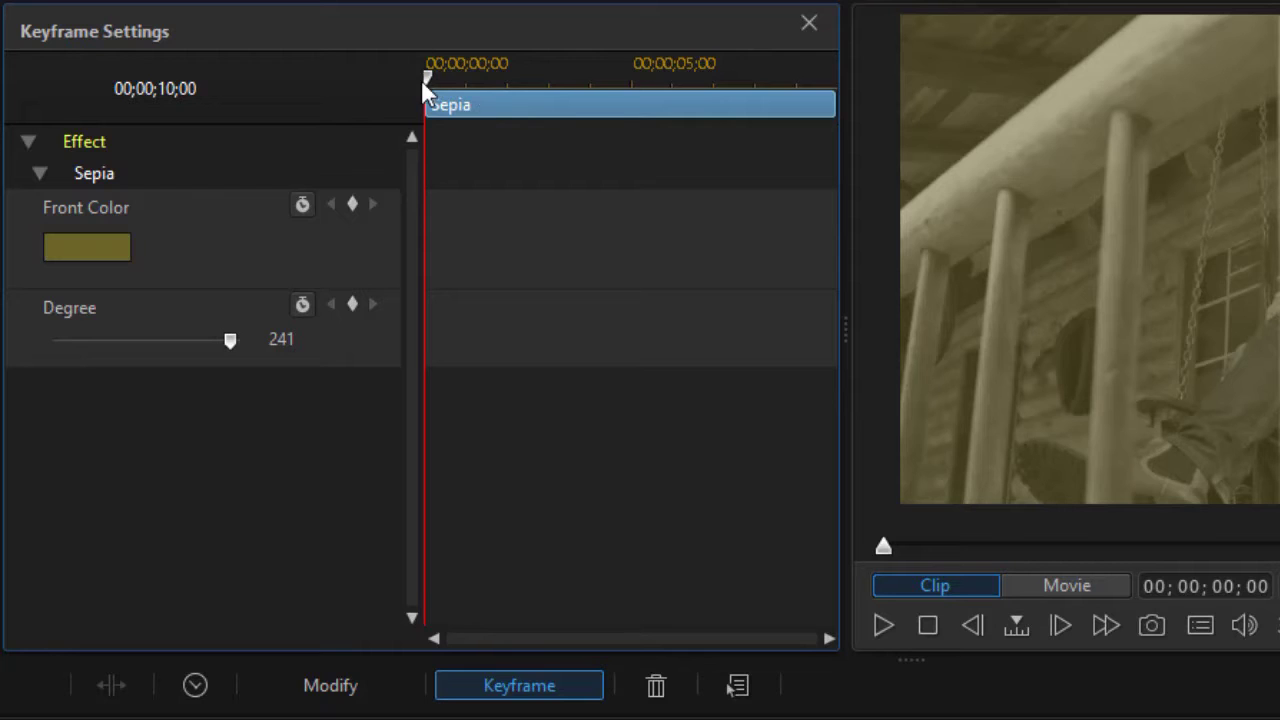
left_click_drag(430, 80, 716, 144)
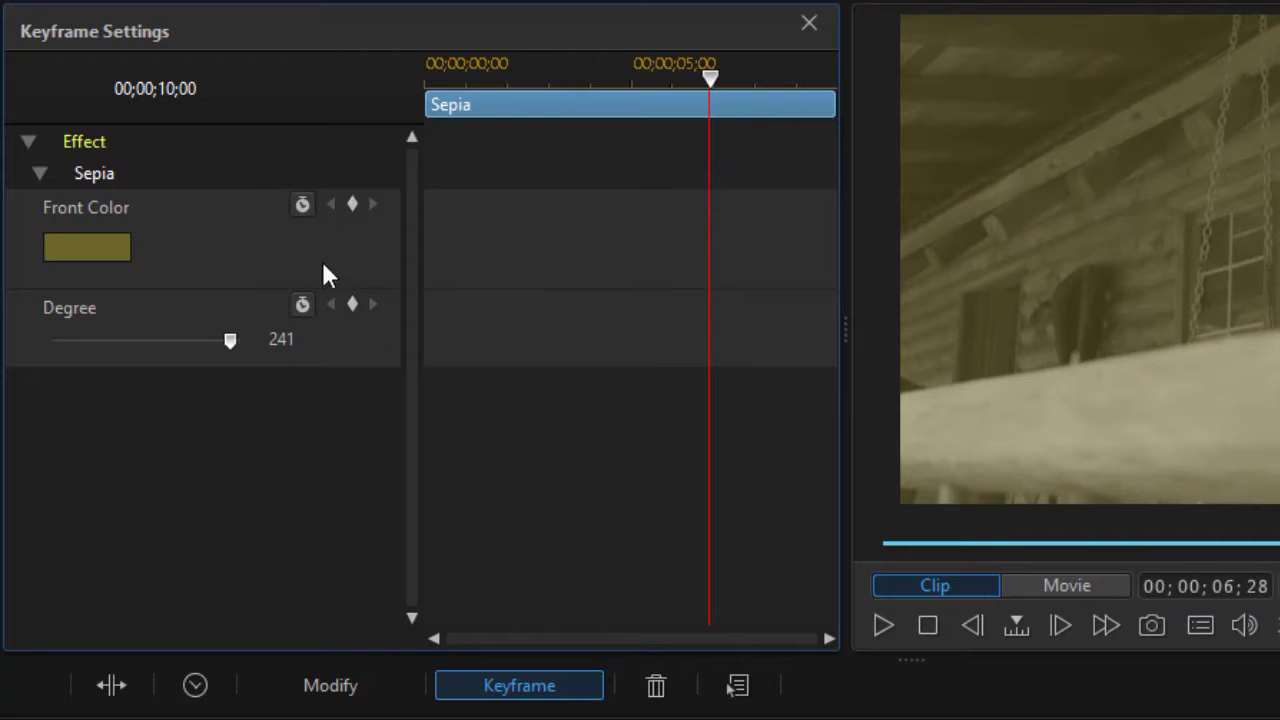
left_click(352, 305)
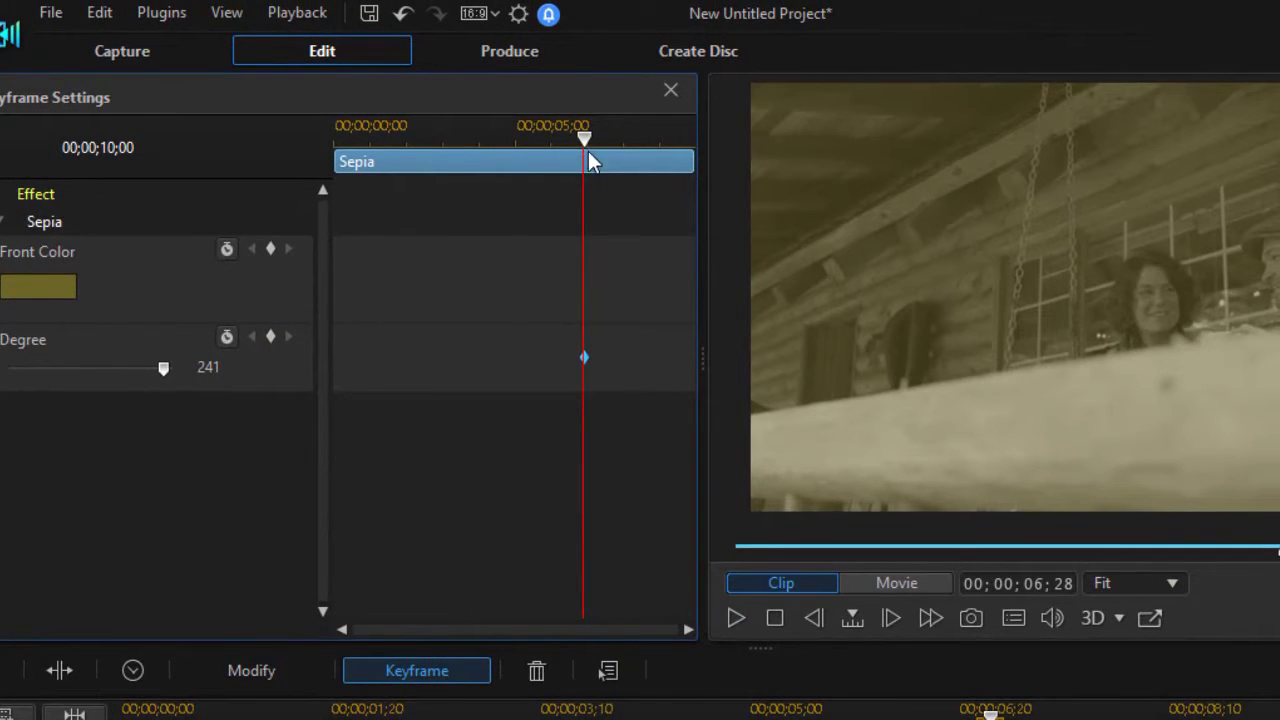
Add a second Degree keyframe at 00;00;07;11 with the degree lowered to 0, and leave the keyframe settings.
left_click_drag(590, 146, 606, 162)
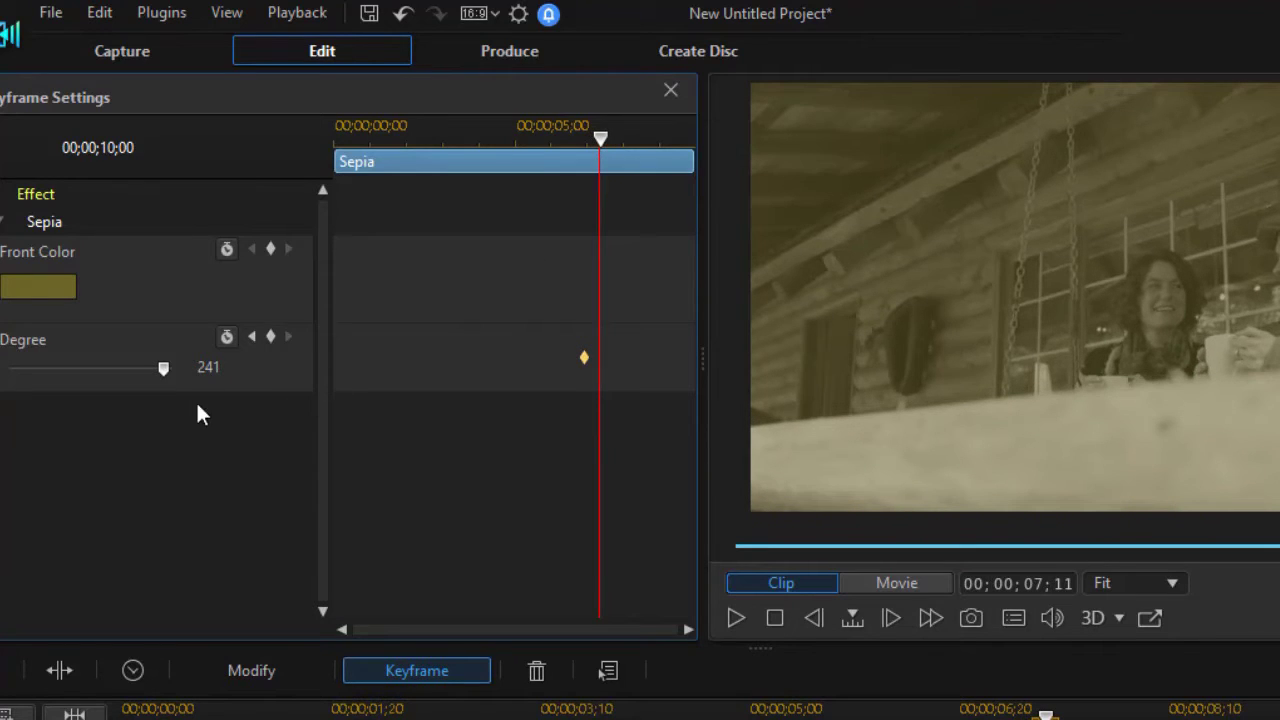
left_click(270, 337)
left_click_drag(163, 367, 3, 369)
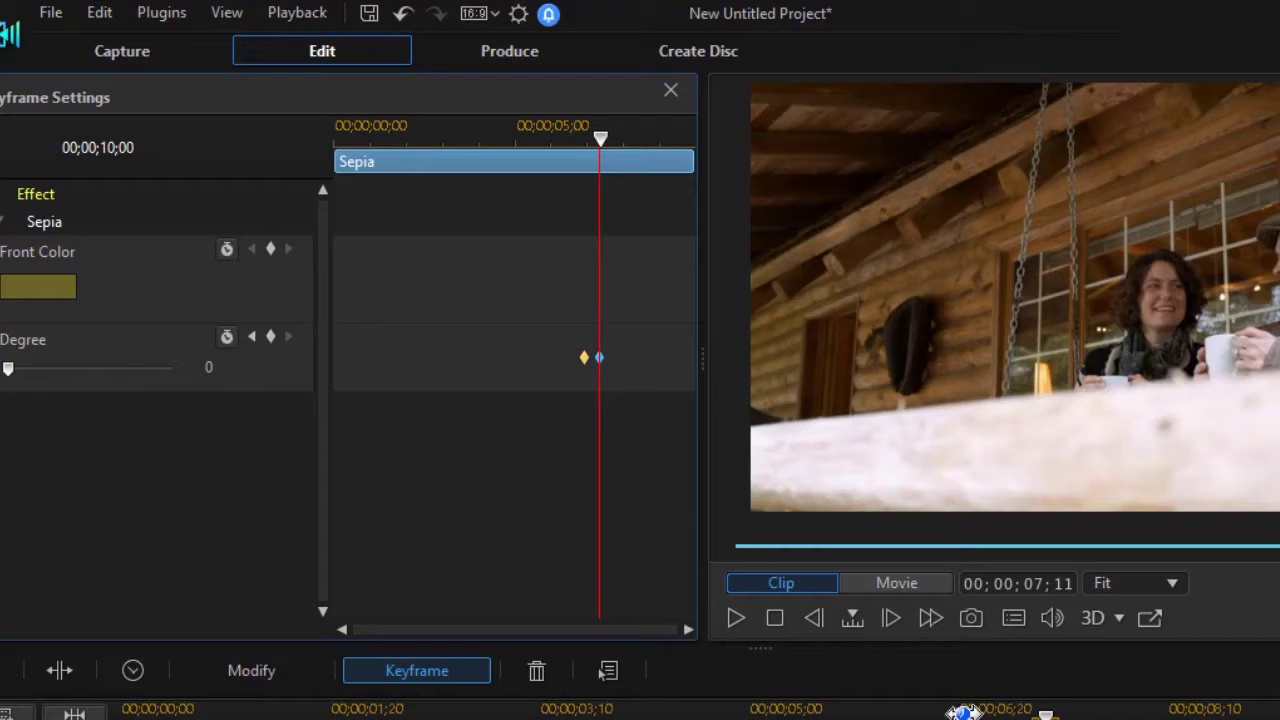
left_click(671, 91)
left_click_drag(625, 363, 165, 378)
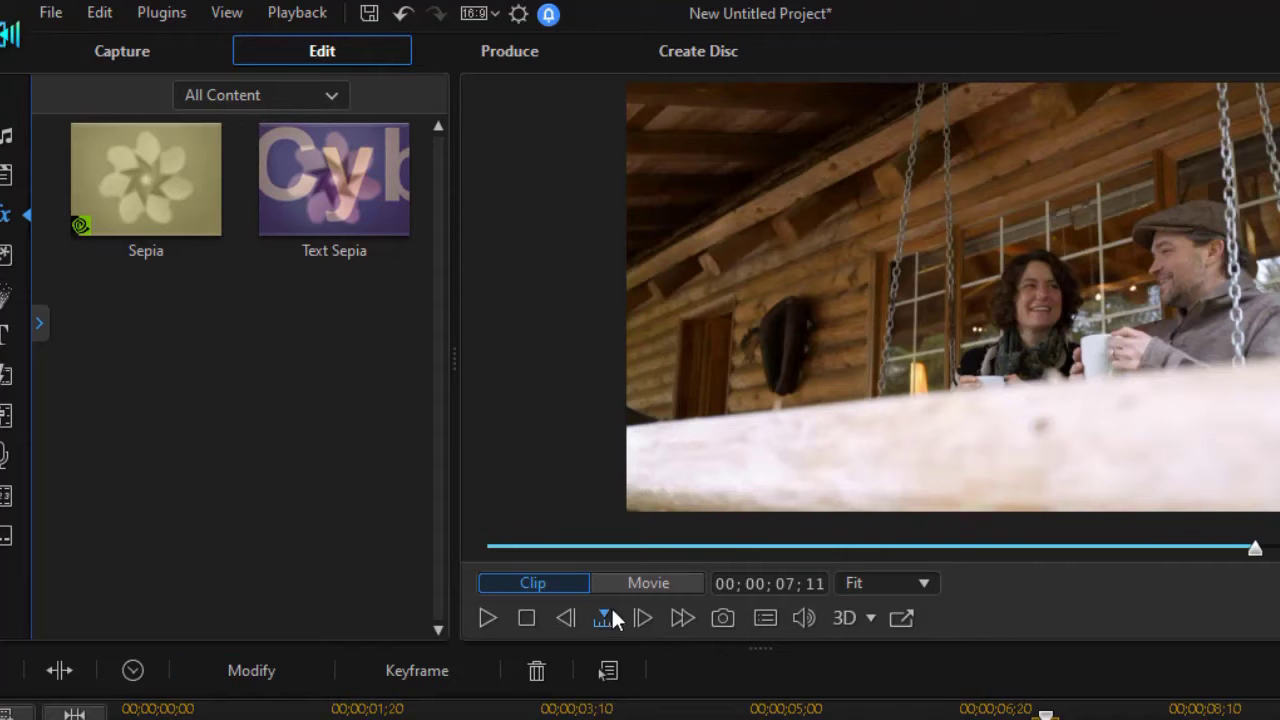
Preview the fade from sepia to full color and delete the Sepia effect from the effect track.
left_click(511, 548)
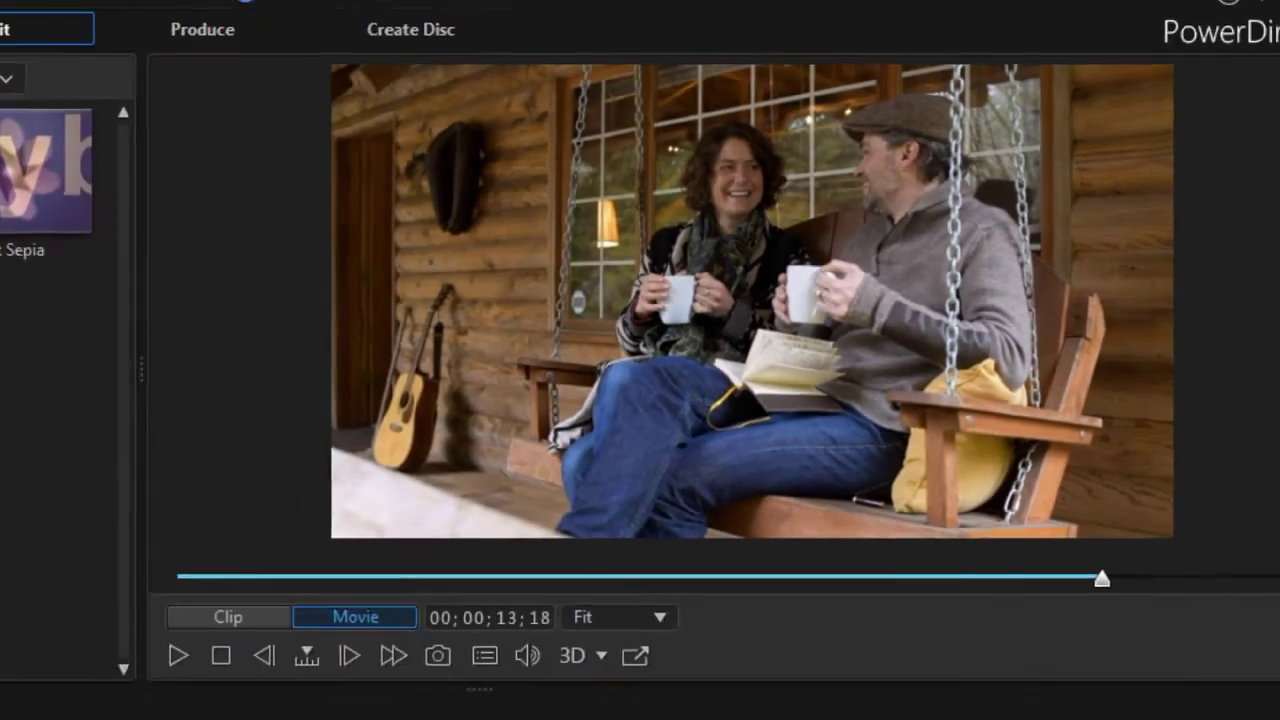
left_click(498, 670)
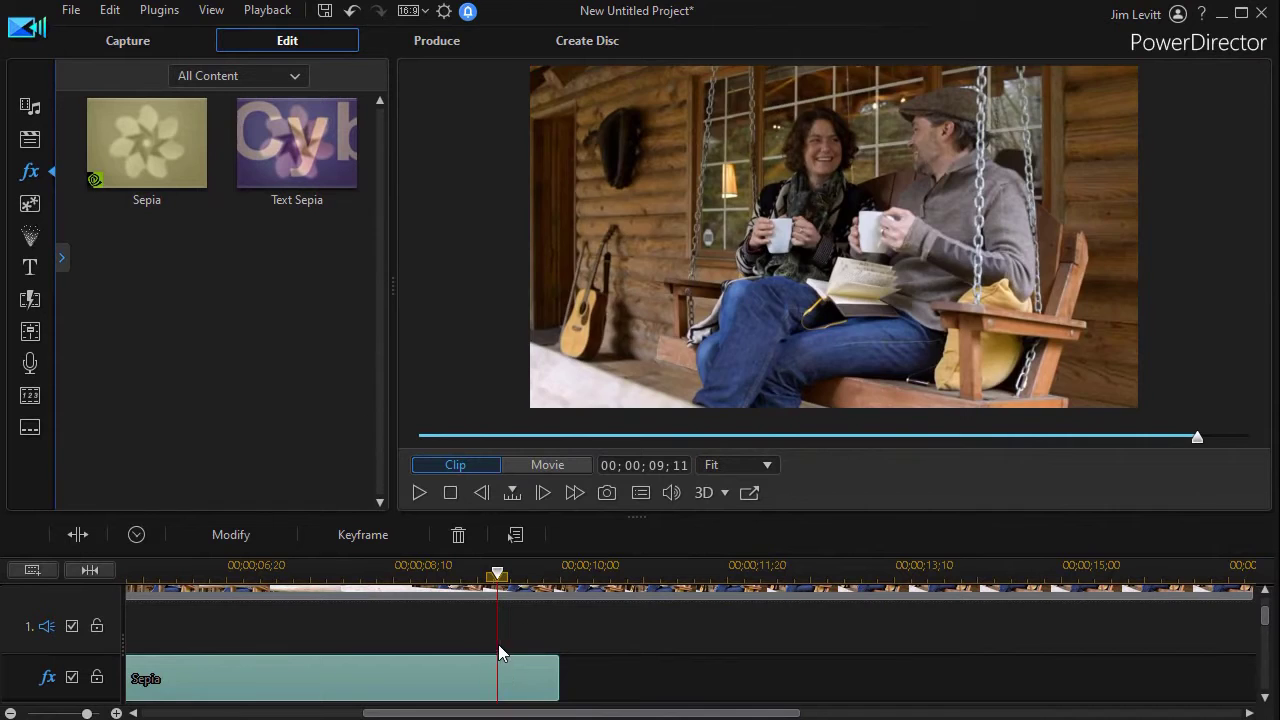
key("Delete")
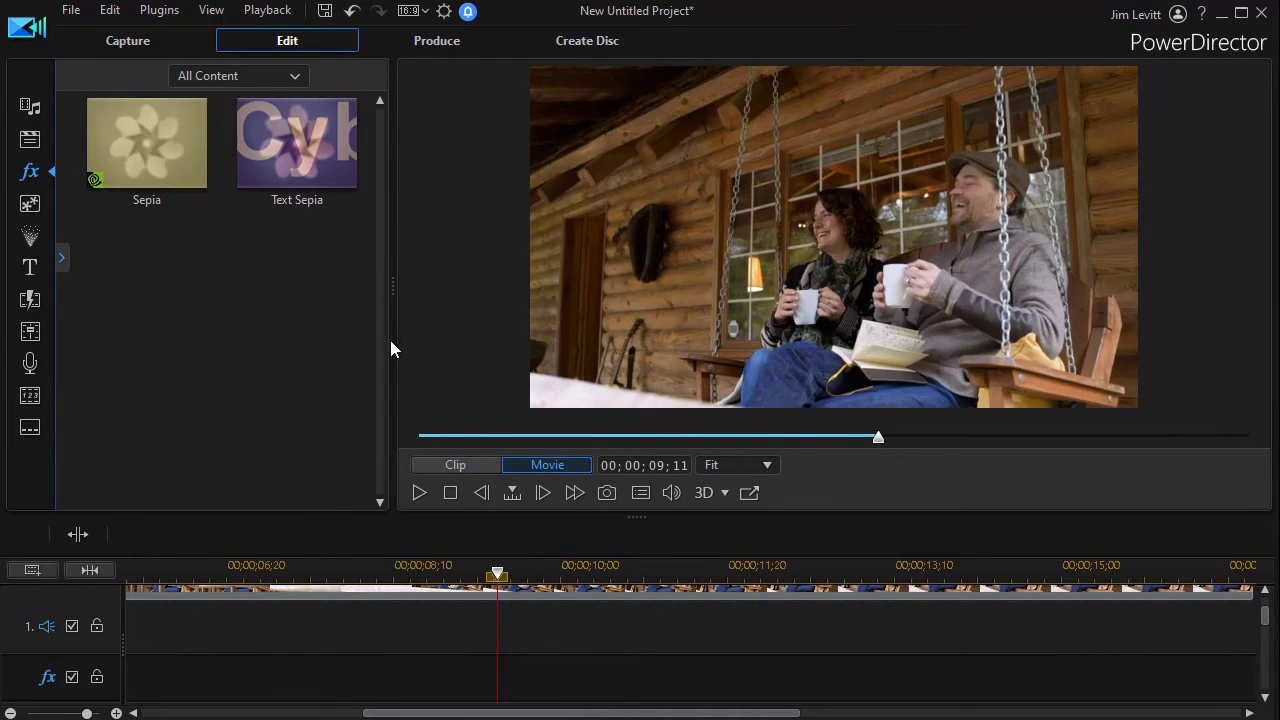
Place a copy of the 1821009_sipAndSmile_HD_Footage clip at the start of video track 2.
left_click(31, 108)
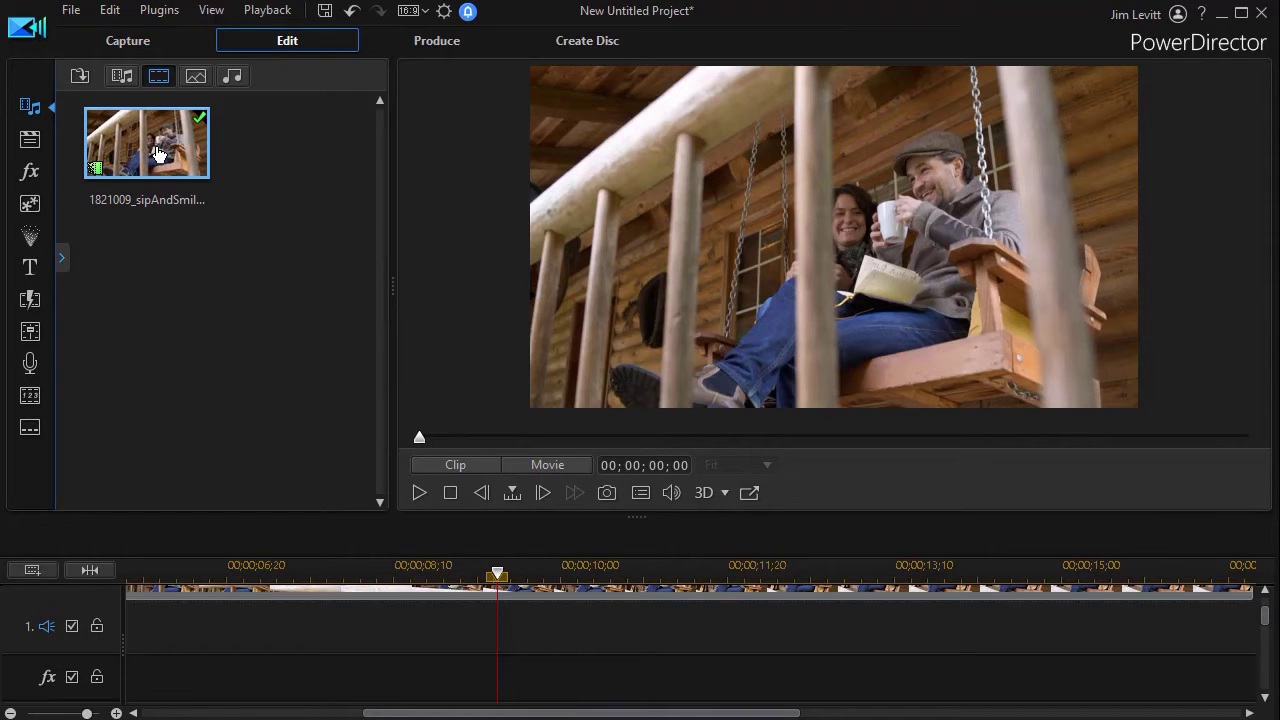
left_click_drag(157, 152, 110, 688)
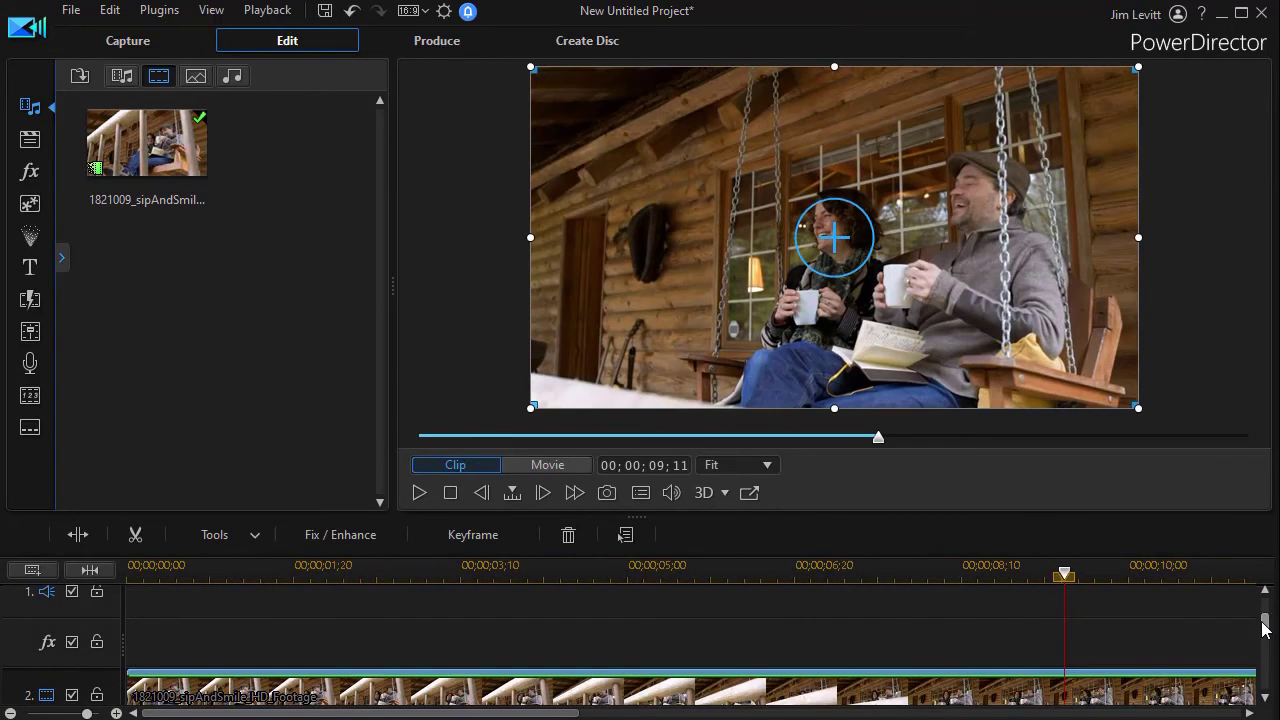
left_click_drag(1264, 625, 794, 654)
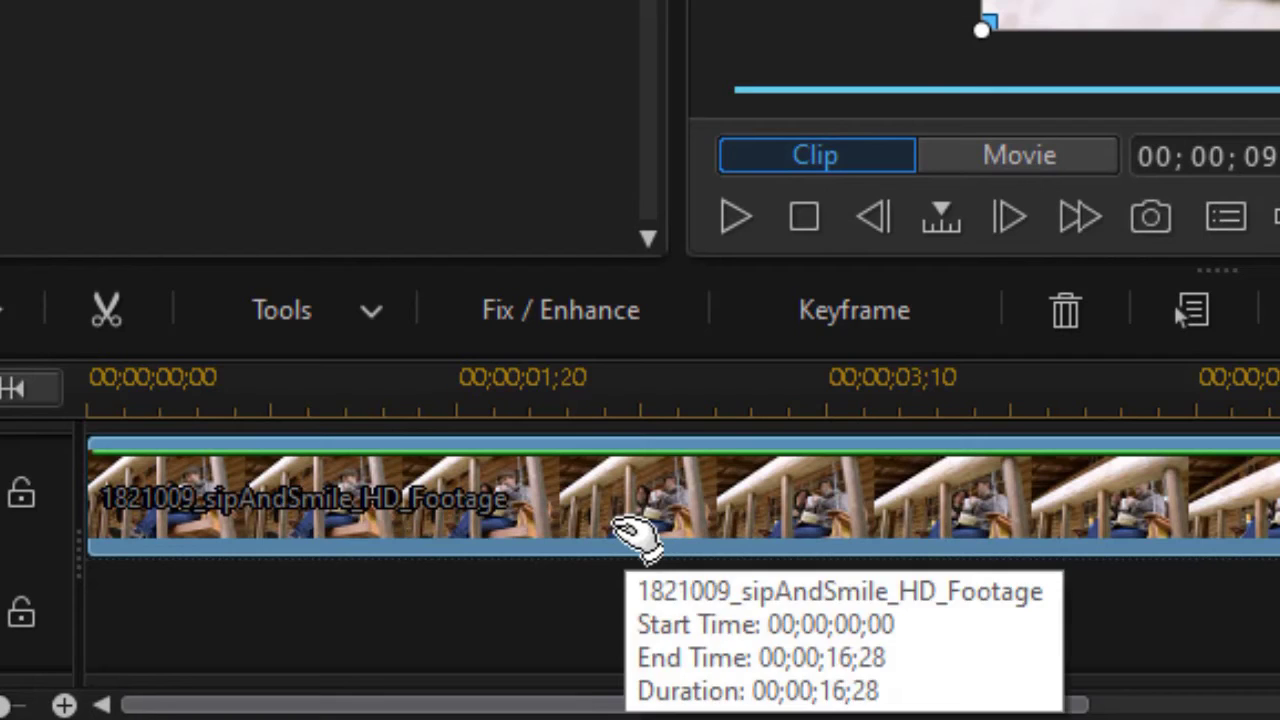
Apply the Vintage Sepia color preset to the clip on track 2 and leave the enhancement settings.
left_click(562, 322)
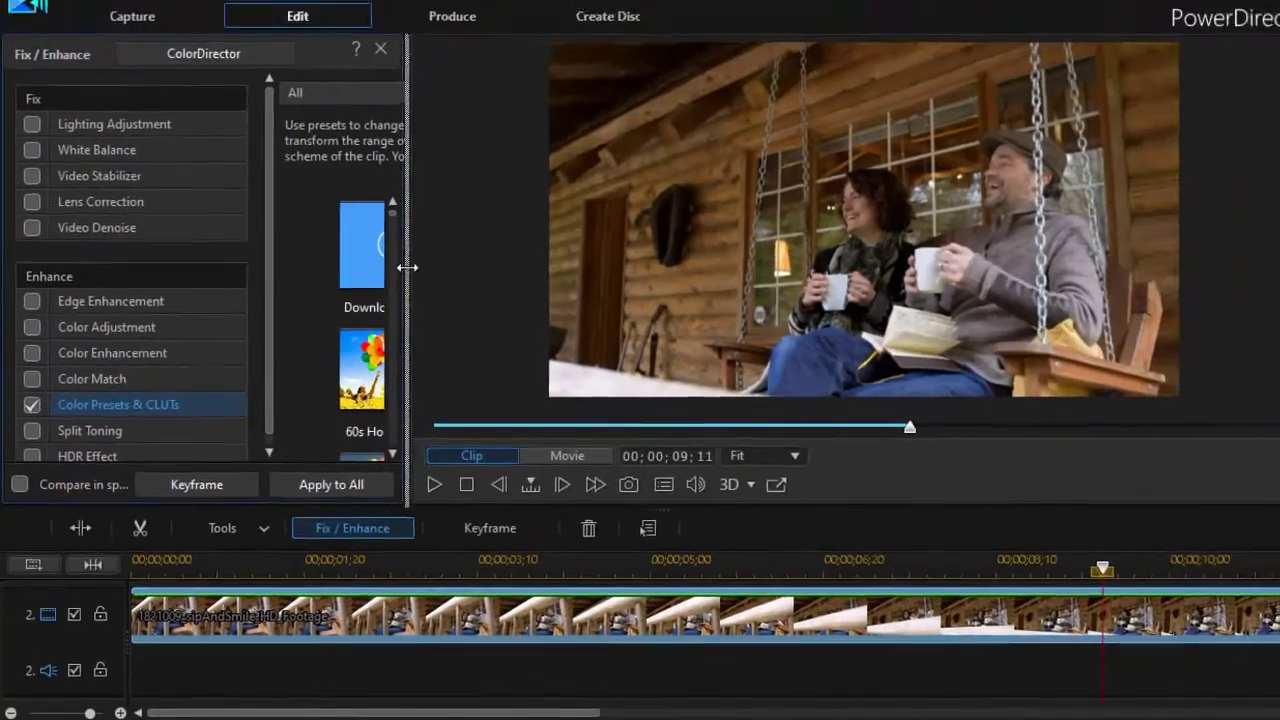
left_click_drag(409, 266, 578, 295)
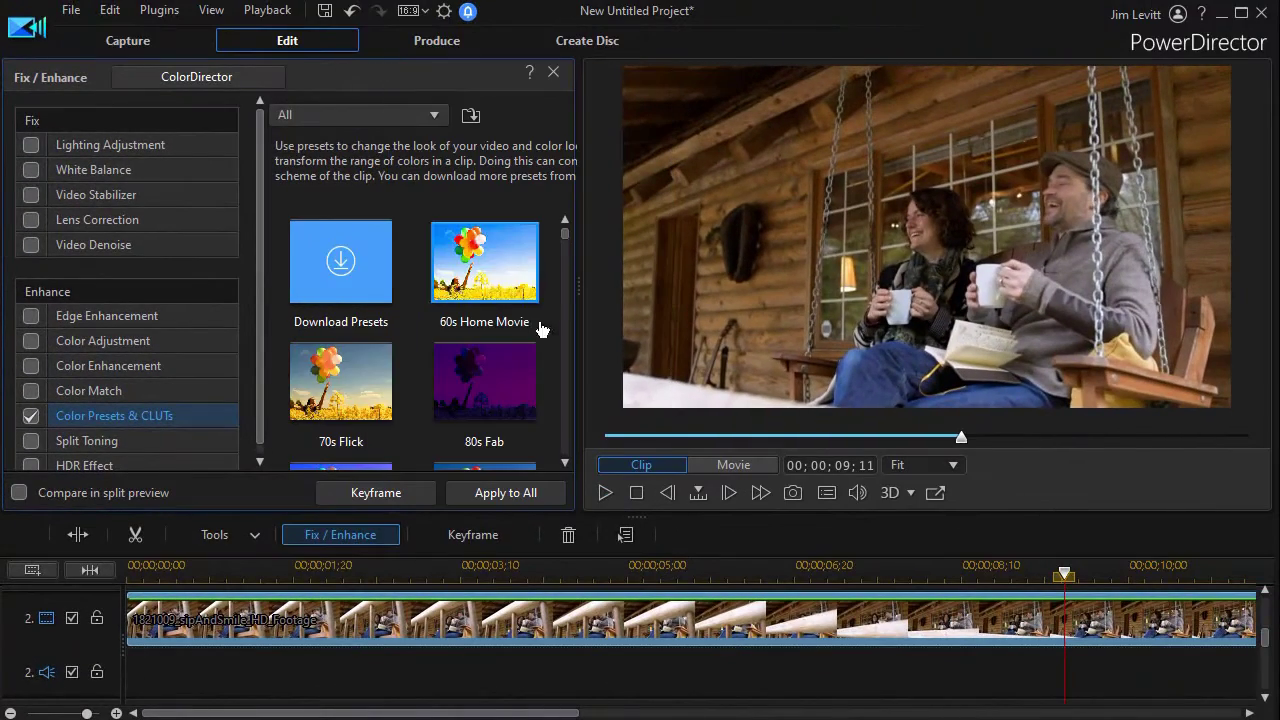
left_click_drag(566, 237, 559, 456)
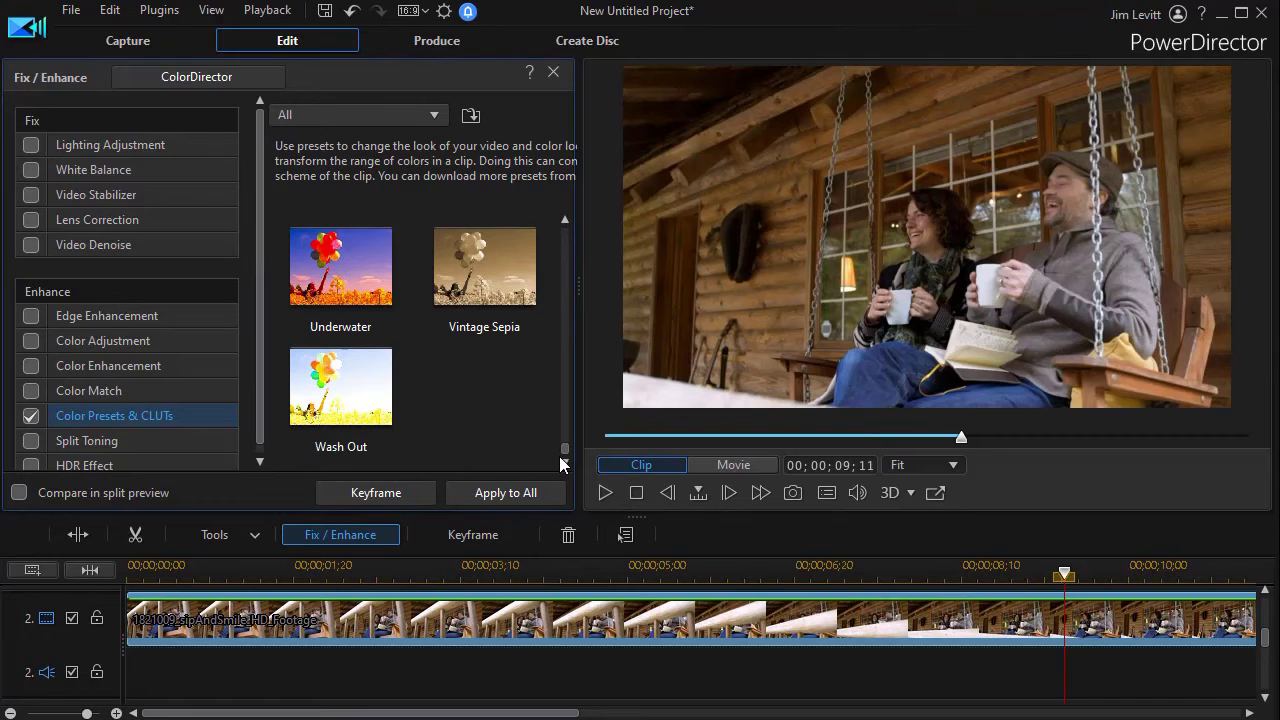
left_click(477, 275)
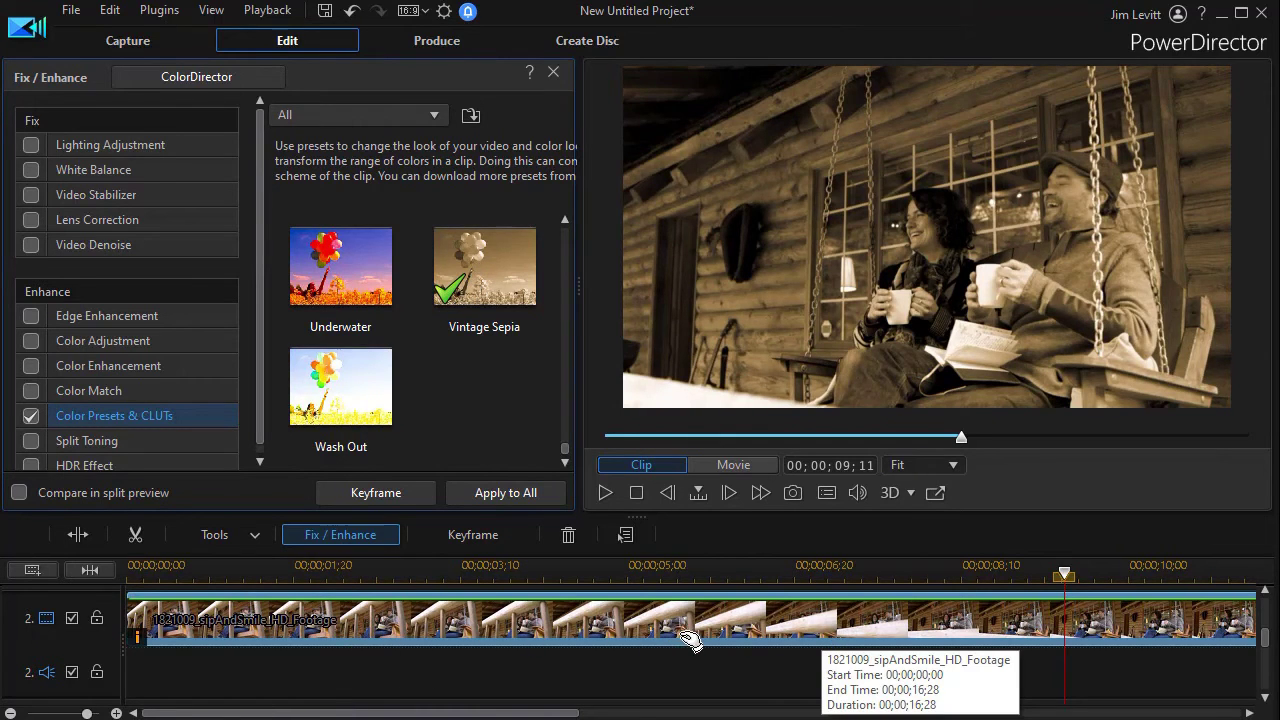
left_click(552, 74)
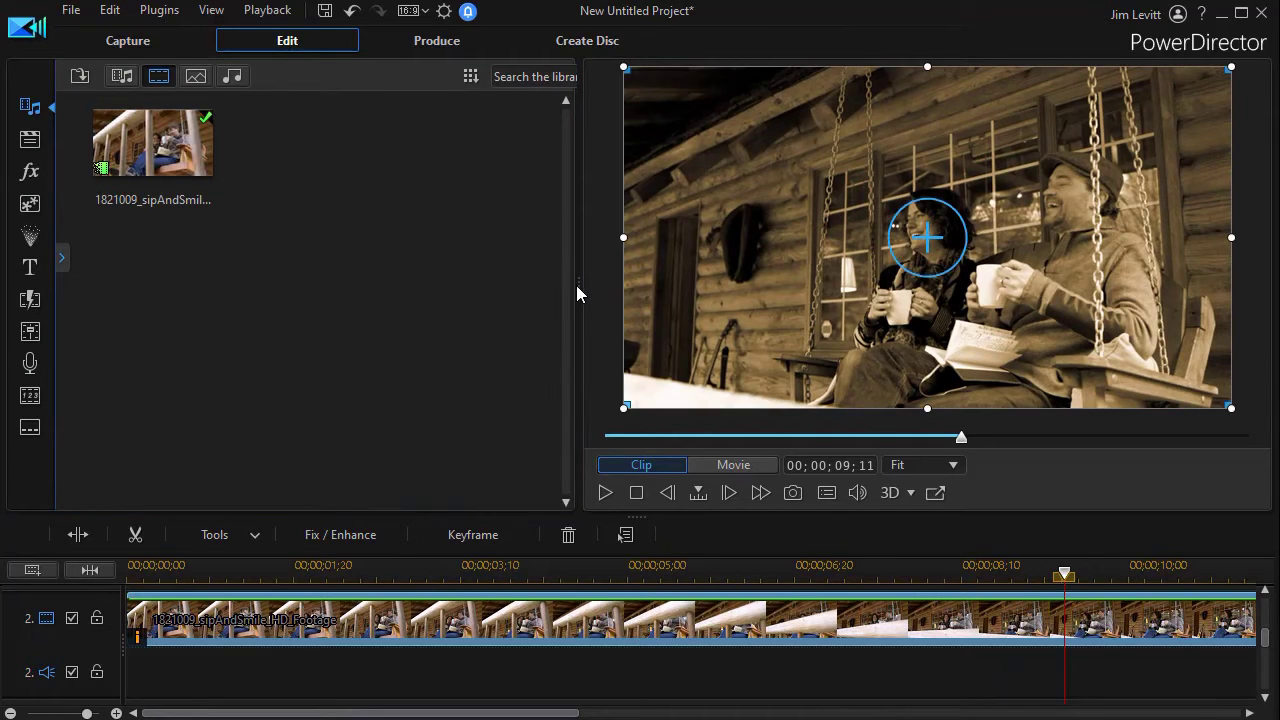
left_click_drag(479, 292, 190, 330)
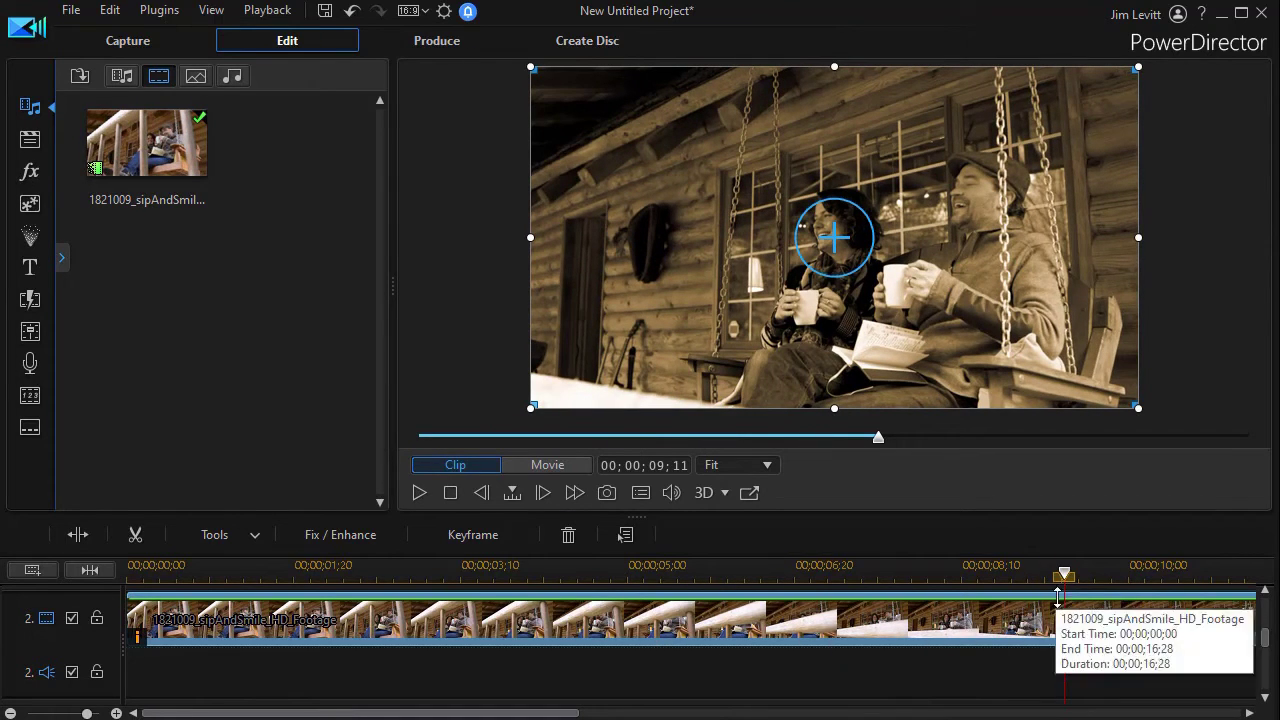
Position the playhead at 00;00;06;17 and open the track 2 clip in its designer with the object and keyframe settings.
left_click_drag(1064, 578, 740, 590)
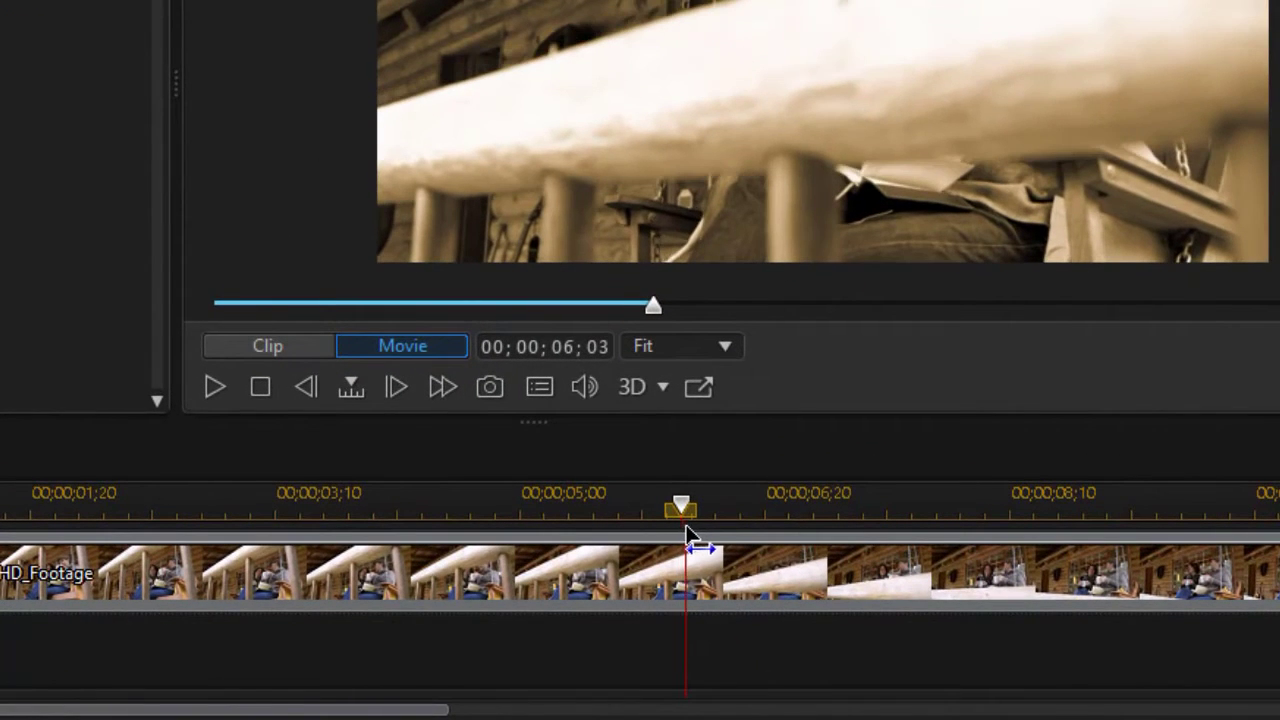
left_click_drag(686, 535, 750, 520)
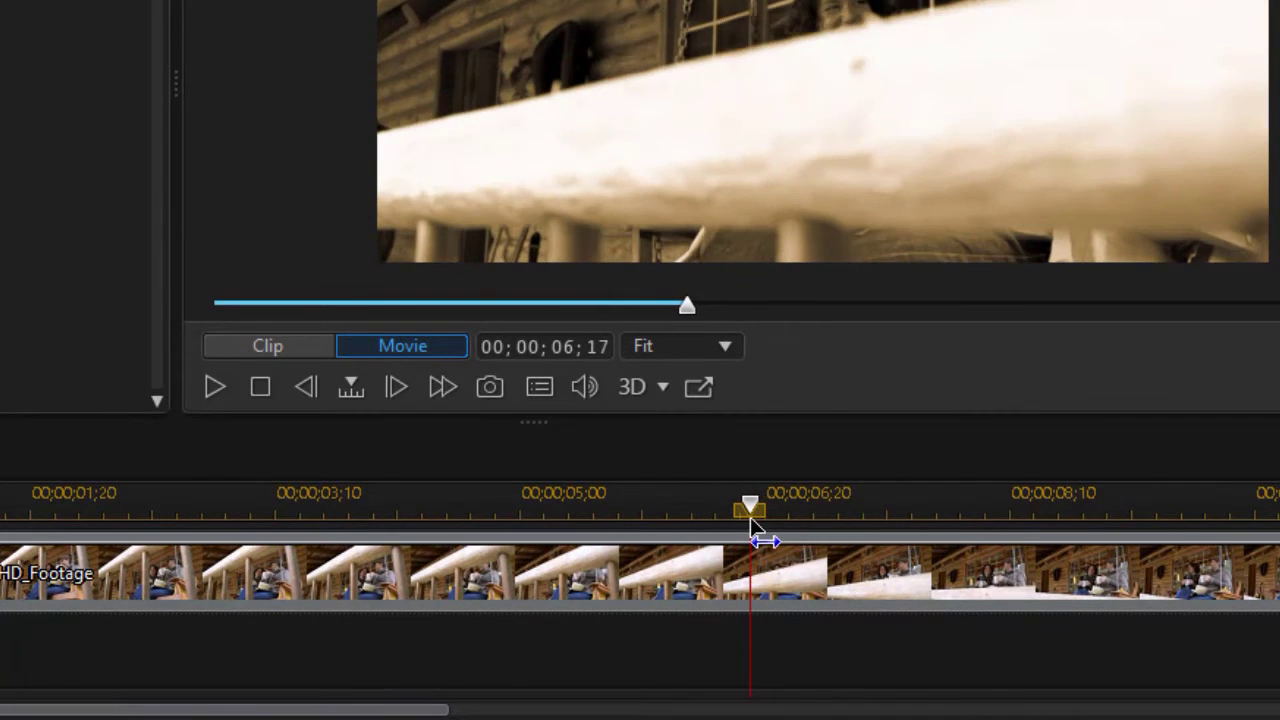
left_click(738, 592)
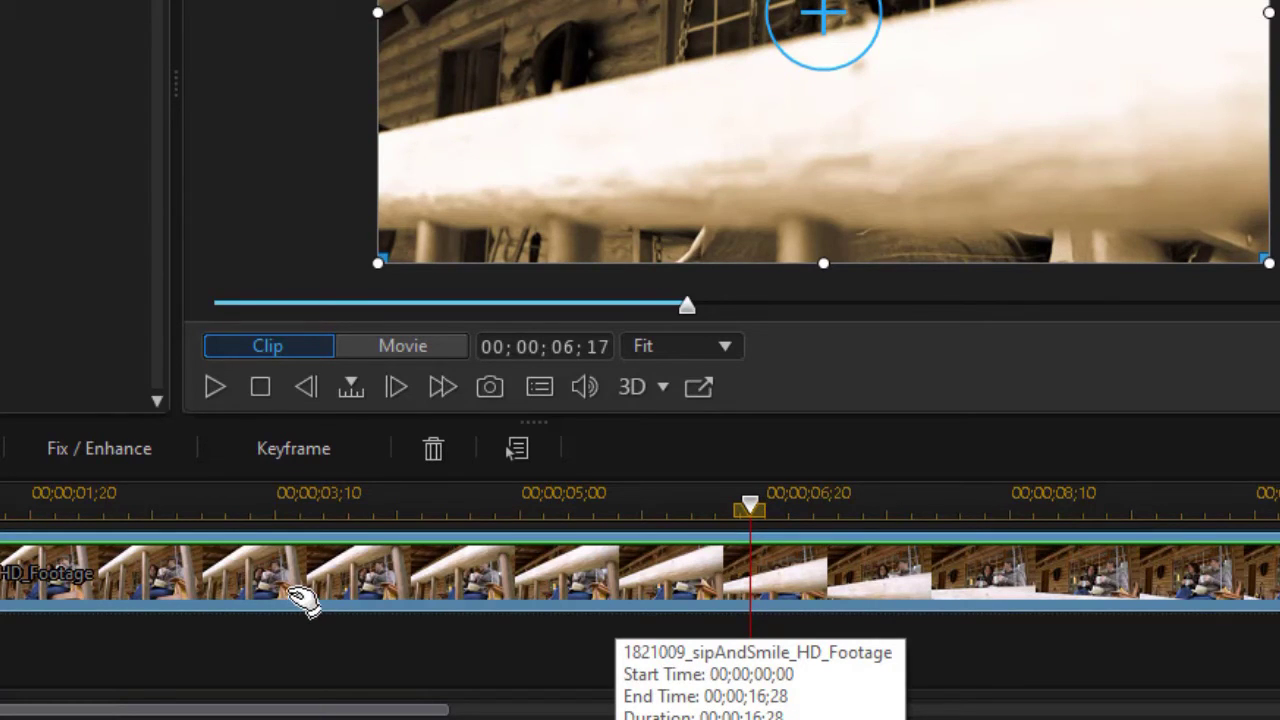
double_click(291, 593)
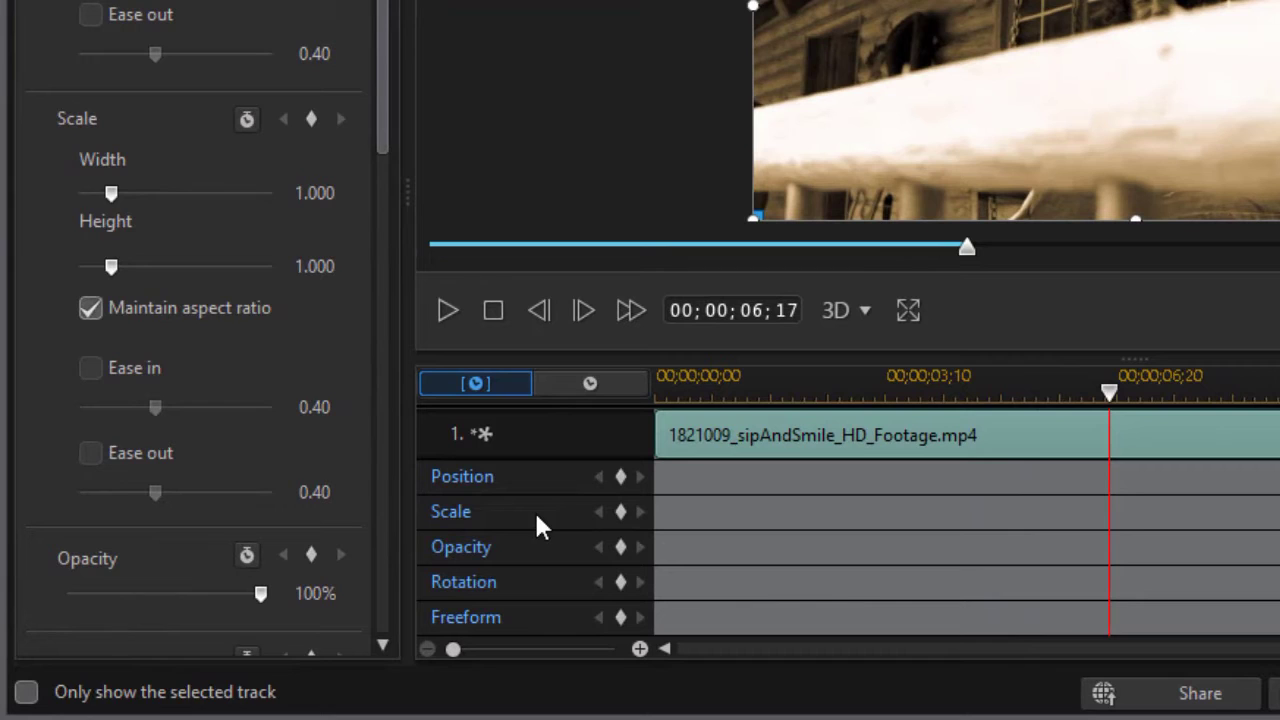
Keyframe the track 2 clip's opacity from 100% at 00;00;06;17 to 0% at 00;00;10;13 and accept the designer changes.
left_click_drag(374, 123, 374, 260)
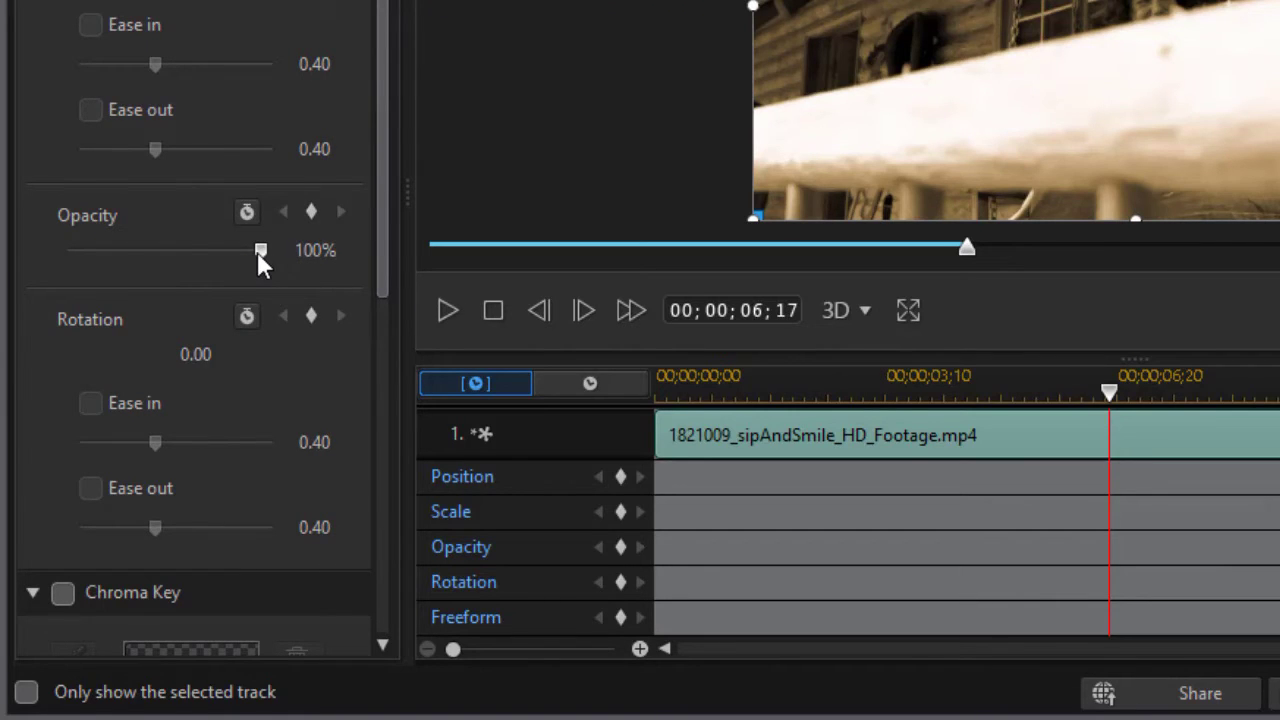
left_click(621, 548)
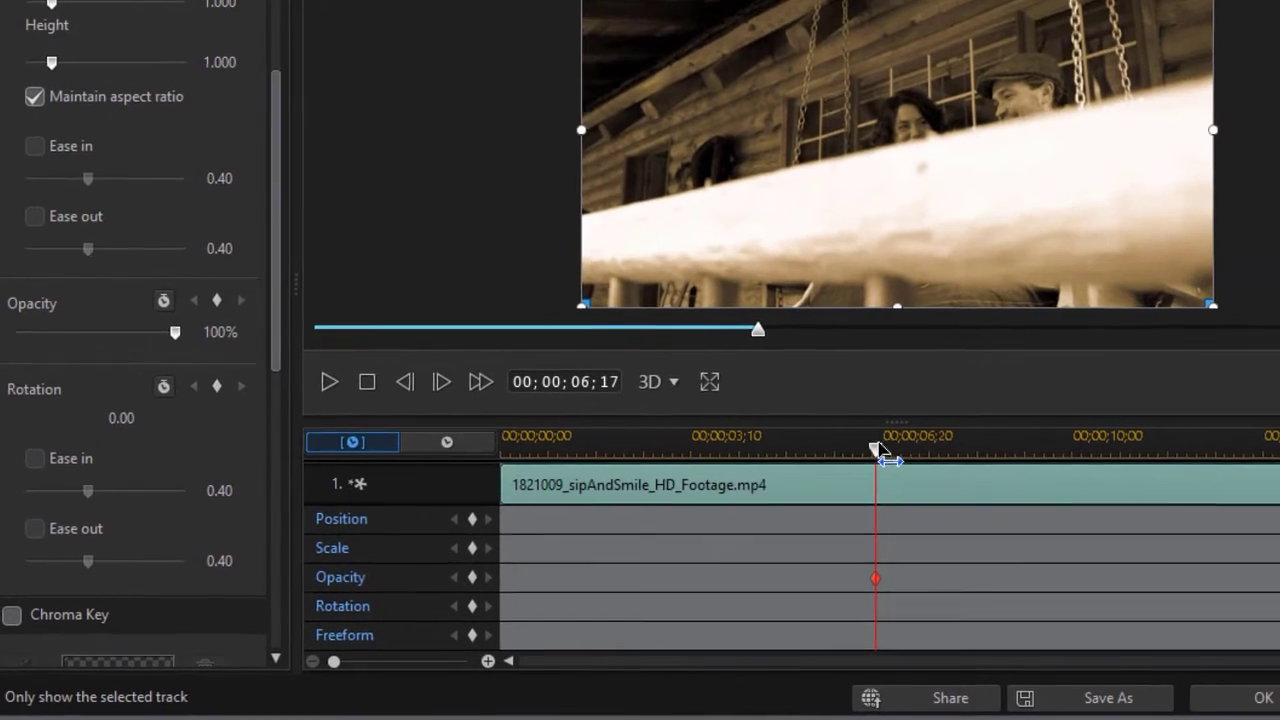
left_click_drag(877, 449, 1079, 466)
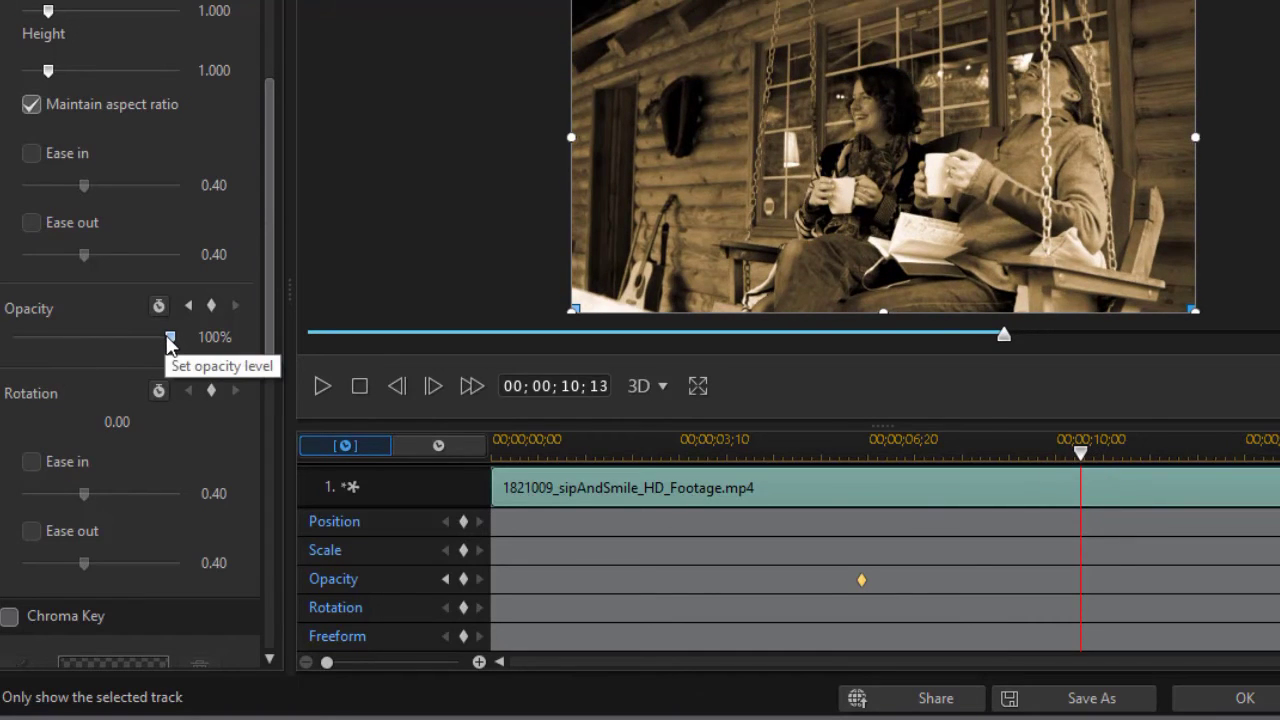
left_click_drag(166, 339, 12, 338)
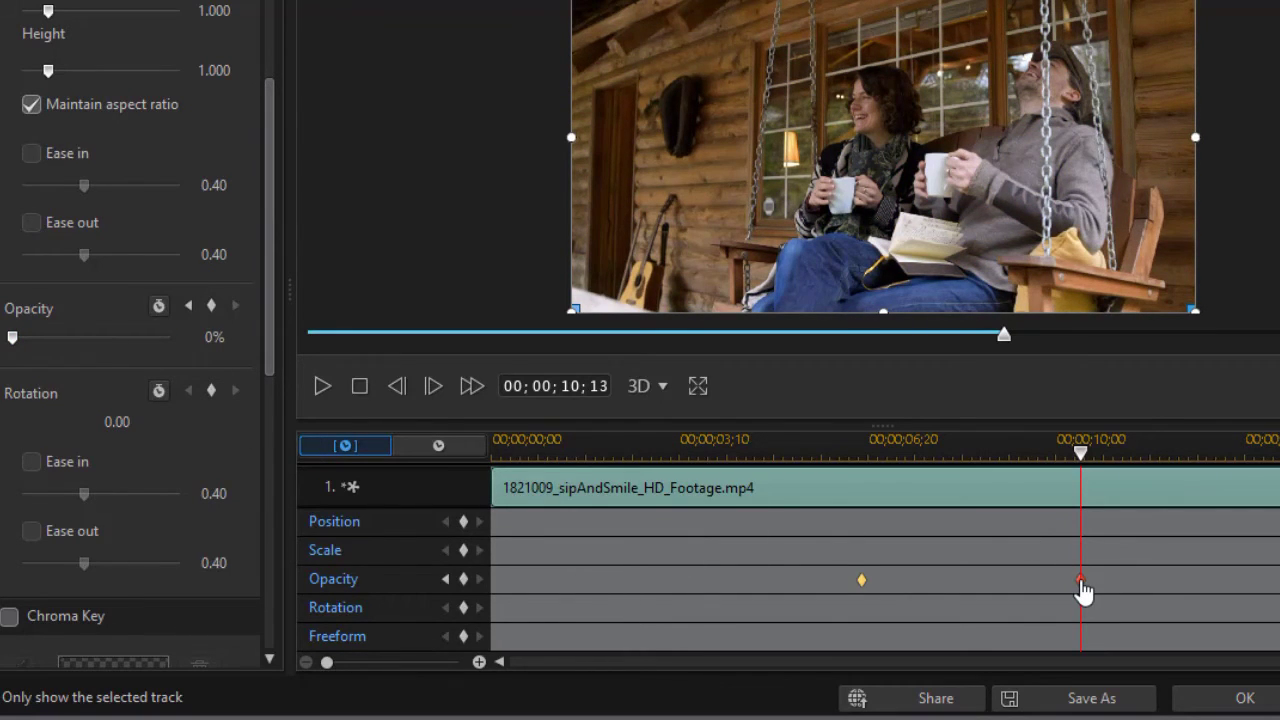
left_click(1244, 698)
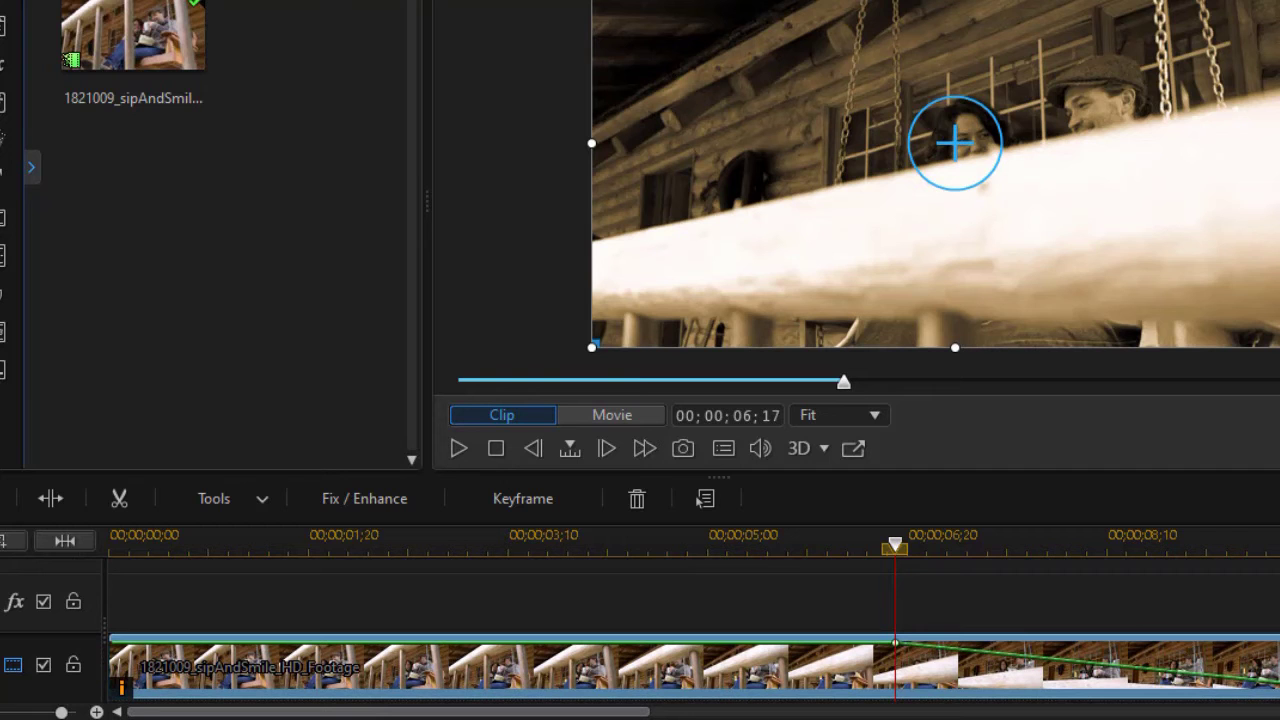
Return the playhead to the start of the timeline to preview the fade from sepia to full color.
left_click(889, 552)
left_click_drag(886, 550, 112, 573)
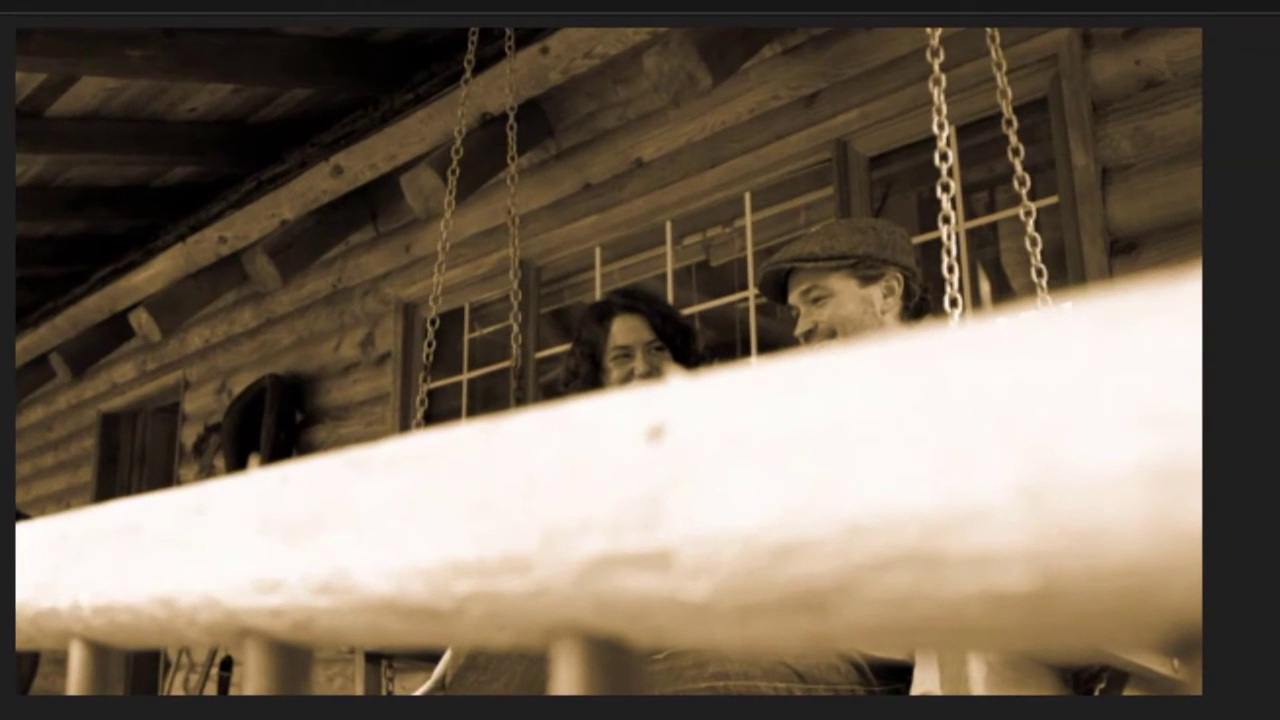